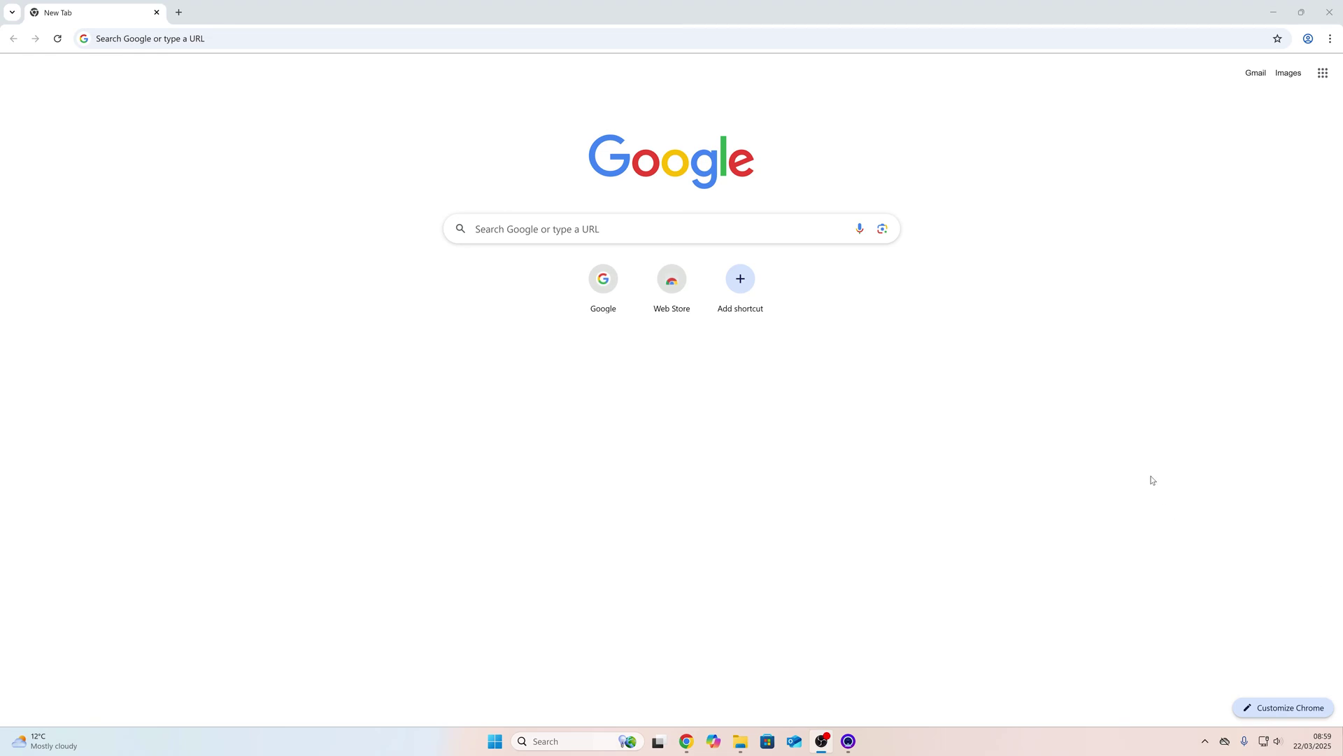
Step: Search Google for guiformat, open Ridgecrop's fat32format GUI page and download guiformat.exe
left_click(532, 229)
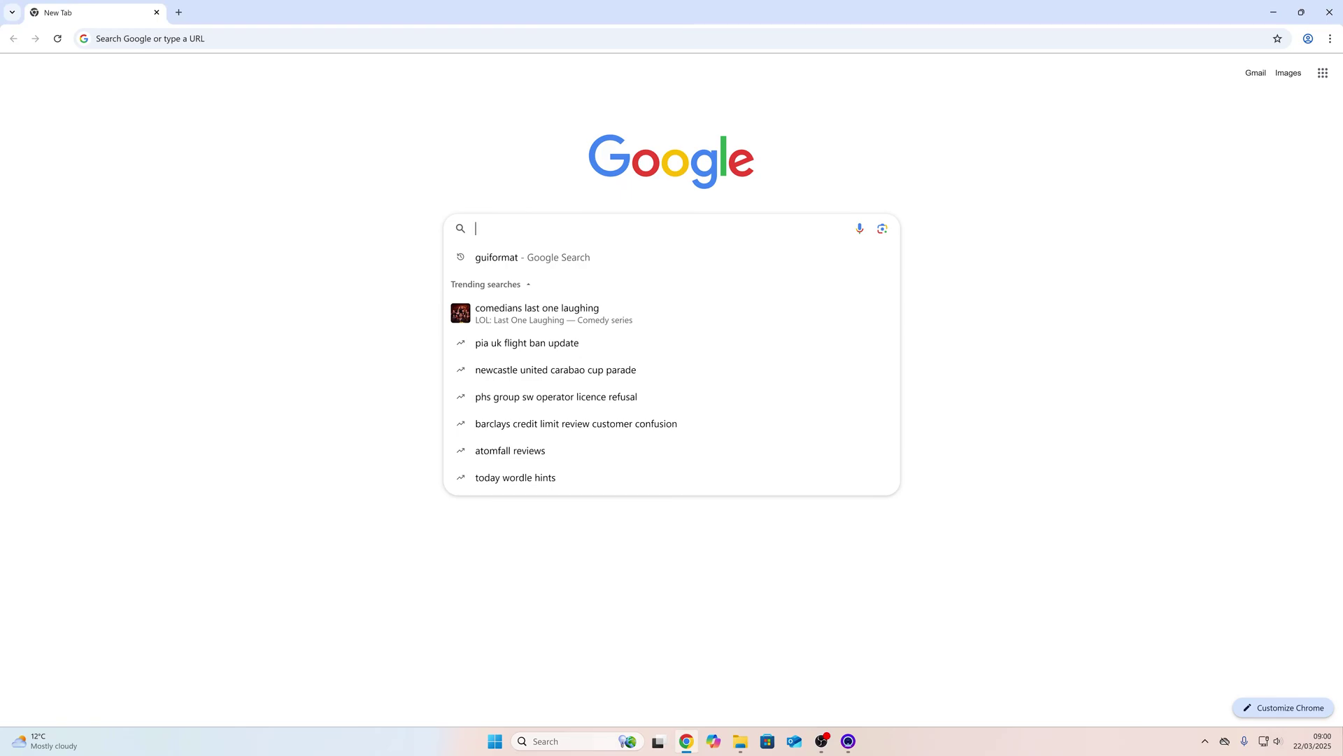
type("guiformat")
key("Return")
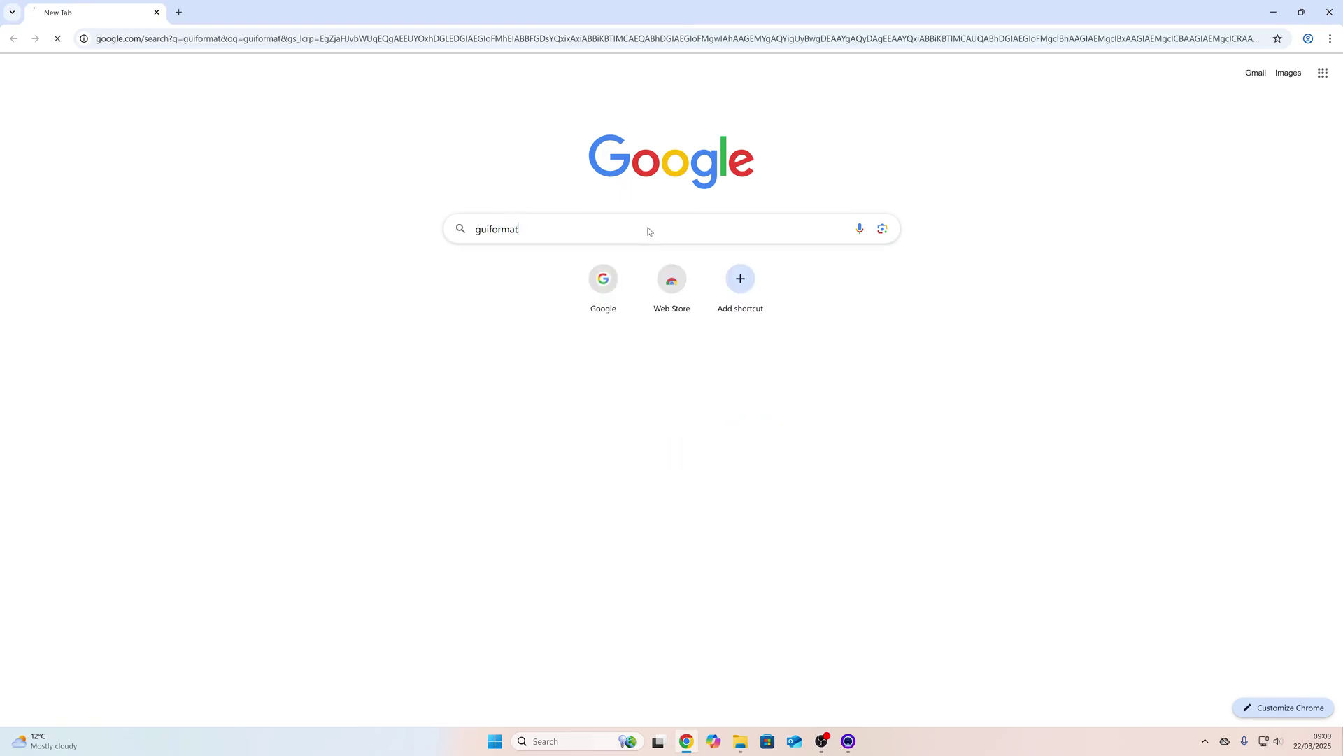
left_click(315, 188)
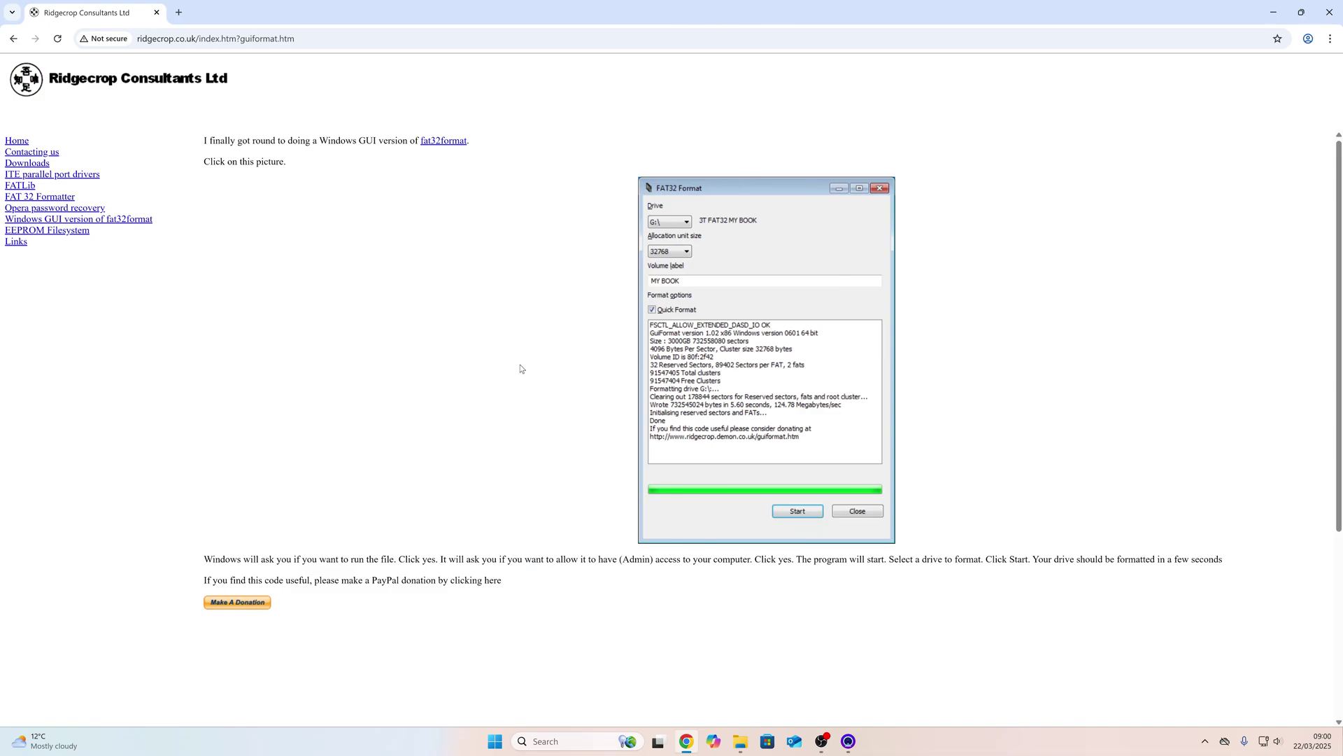
left_click(731, 339)
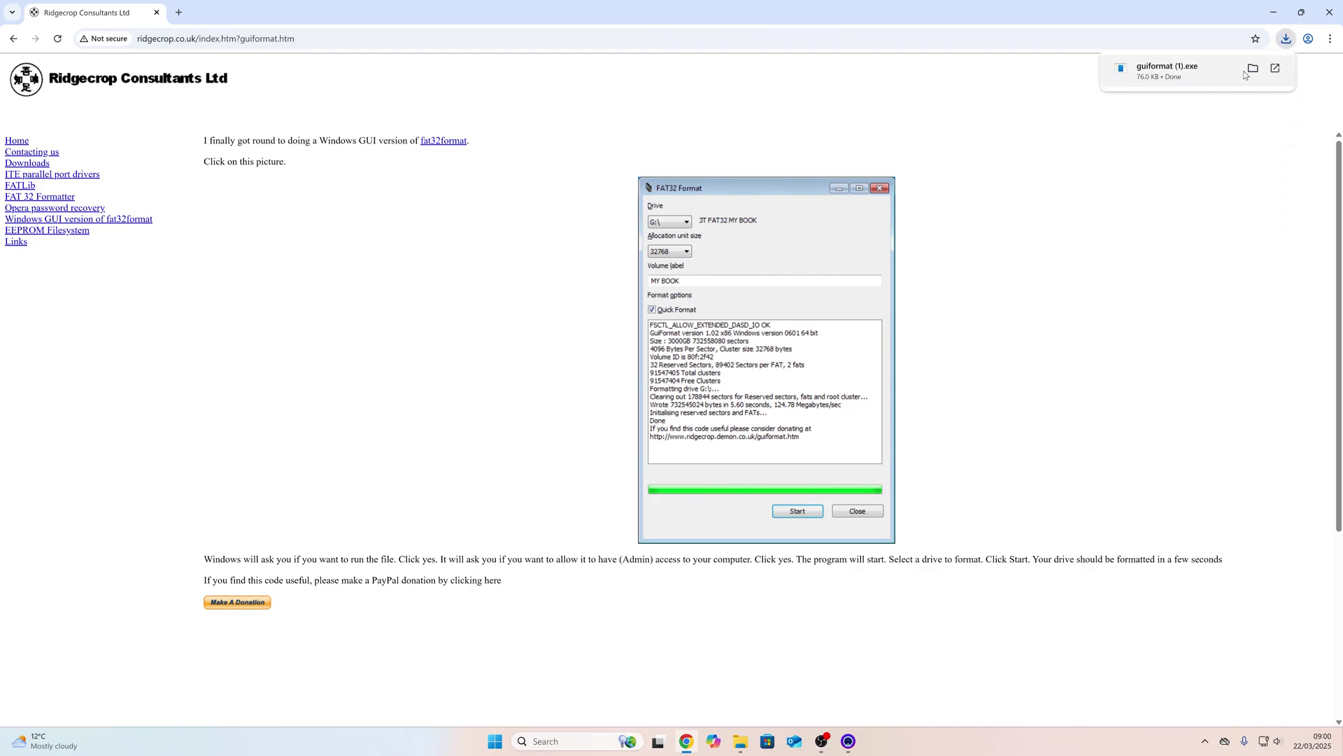
Step: Show guiformat.exe in the Downloads folder and run it to open FAT32 Format
left_click(1246, 70)
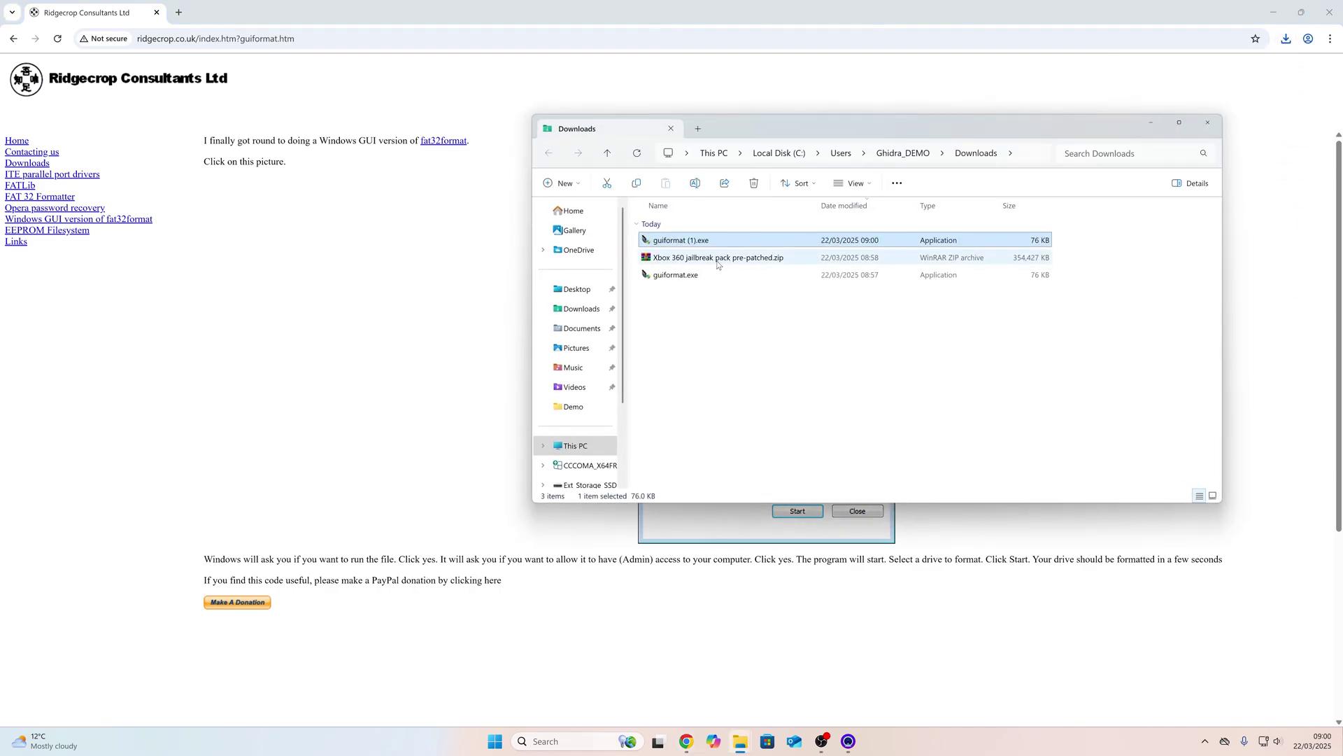
left_click(708, 274)
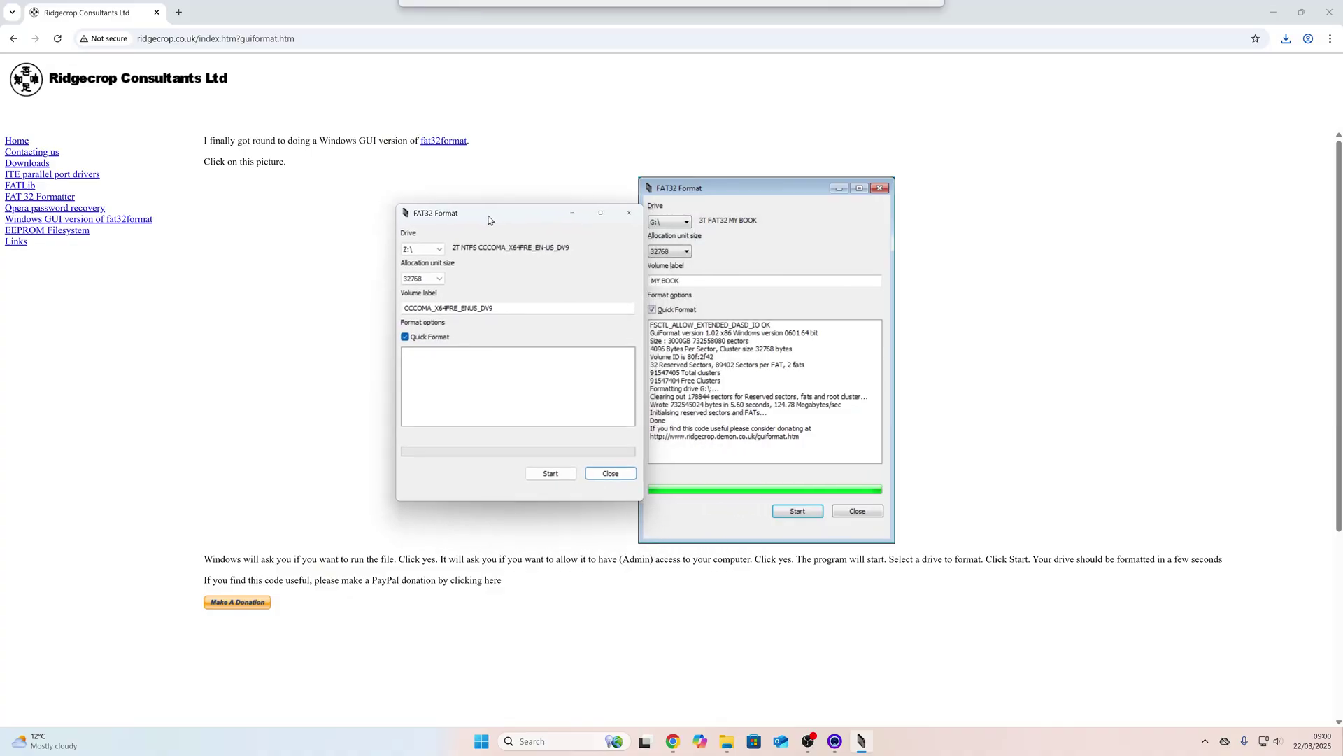
mouse_move(727, 741)
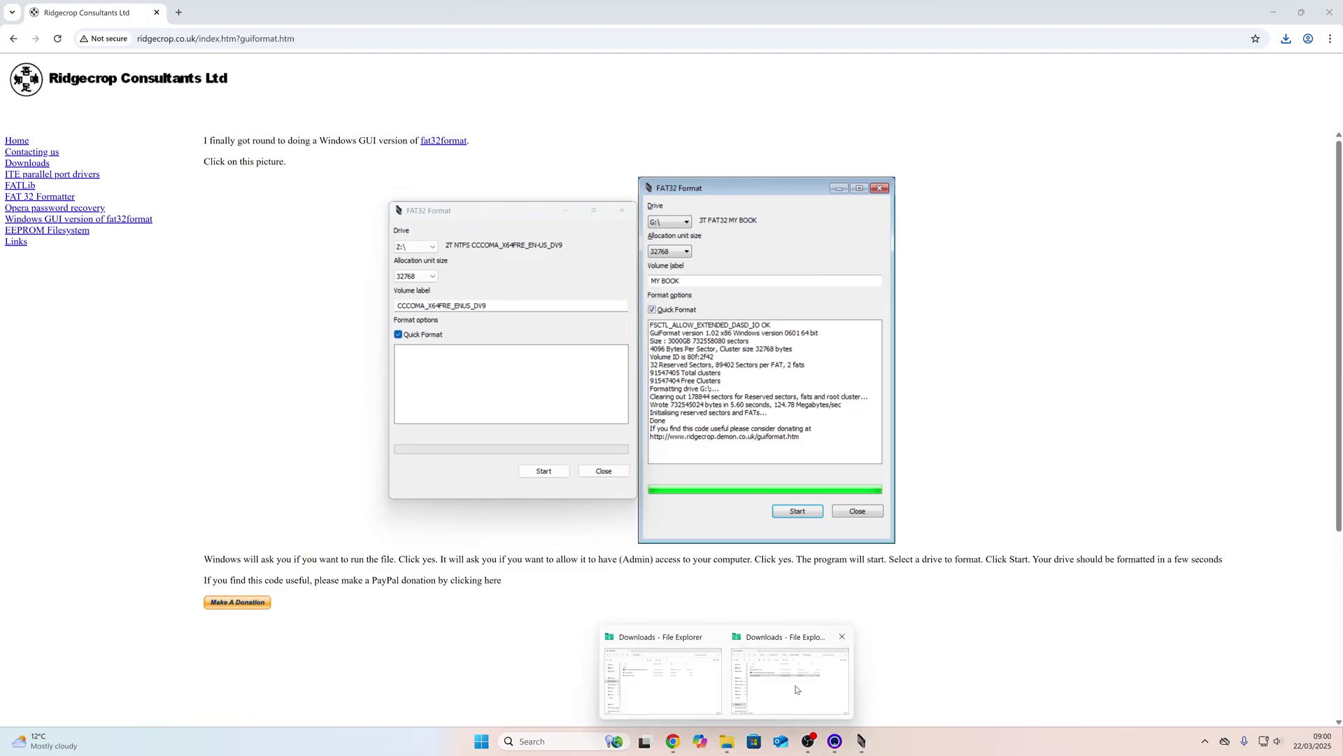
left_click(797, 689)
Step: Show the drives under This PC and select PPC_USB (I:)
left_click(599, 444)
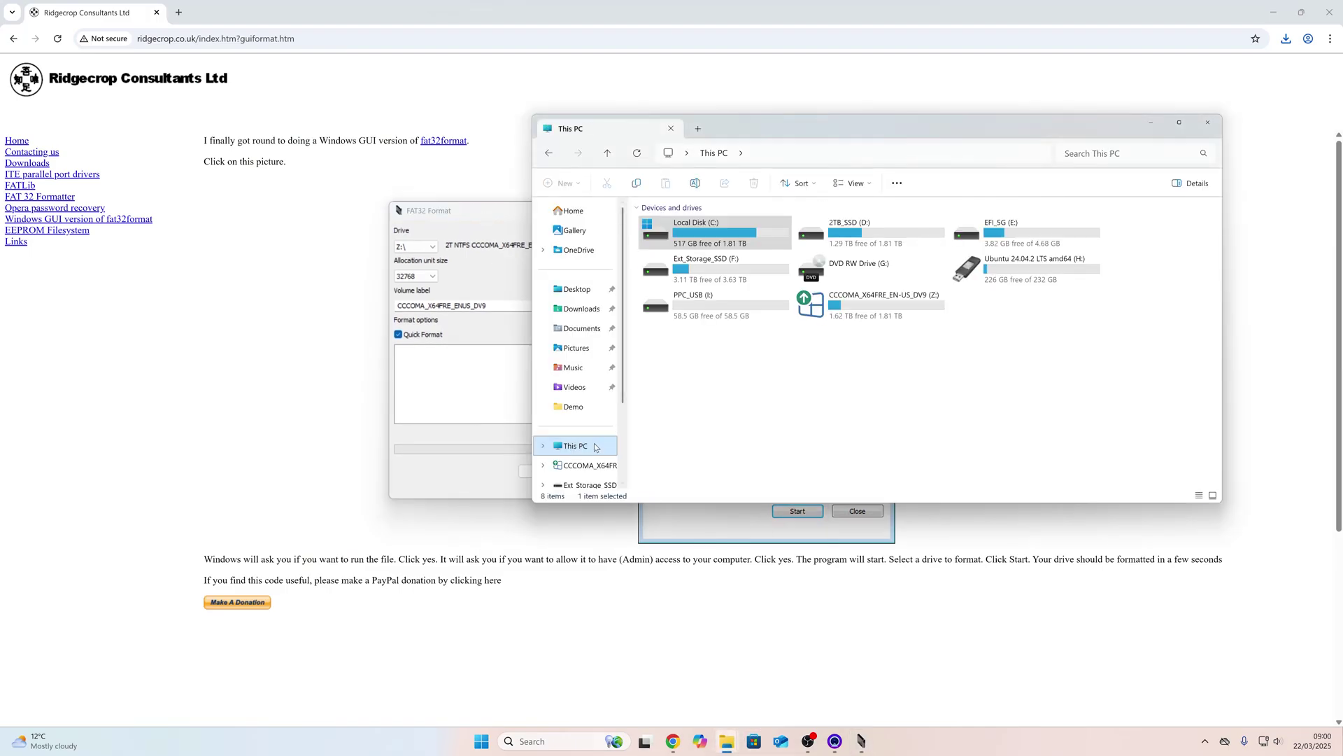
left_click_drag(833, 129, 905, 96)
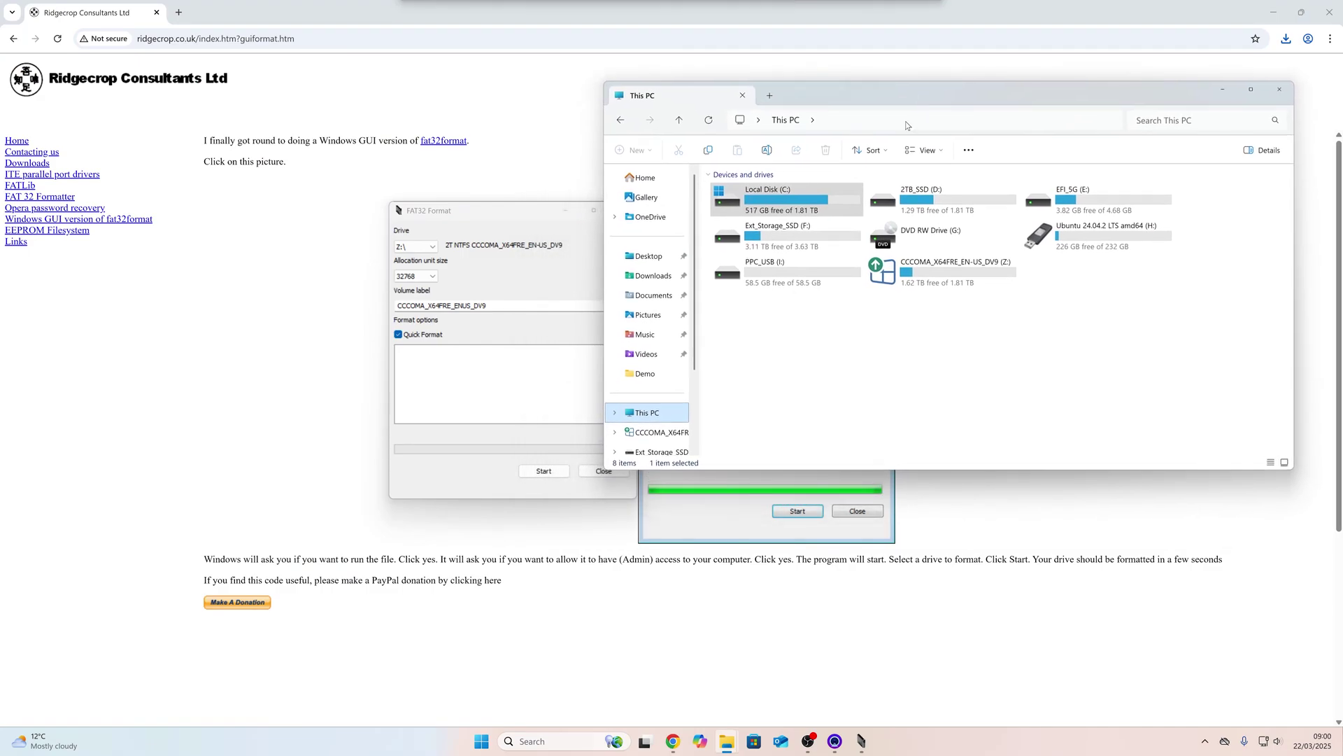
left_click(769, 277)
left_click_drag(764, 331, 775, 285)
Step: Open Windows' Format dialog for PPC_USB (I:), check its file system list, and close it unchanged
right_click(783, 284)
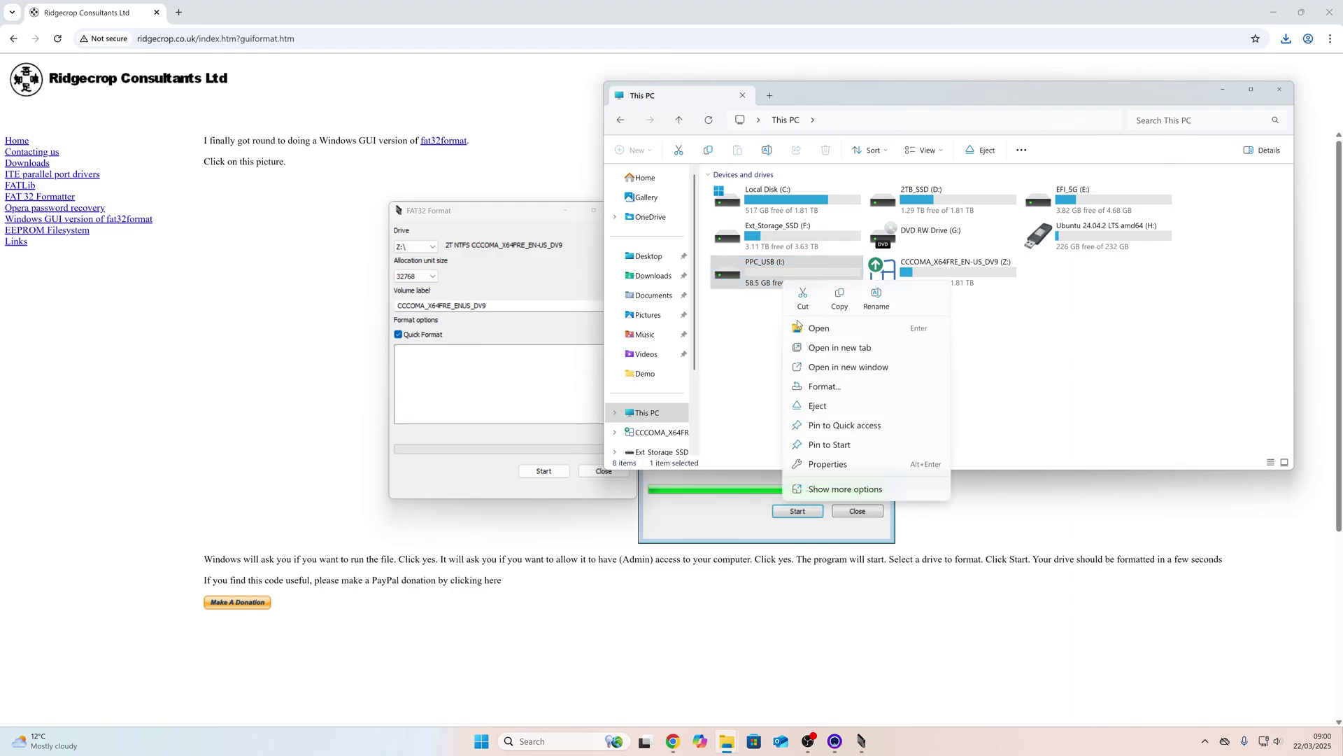
left_click(825, 386)
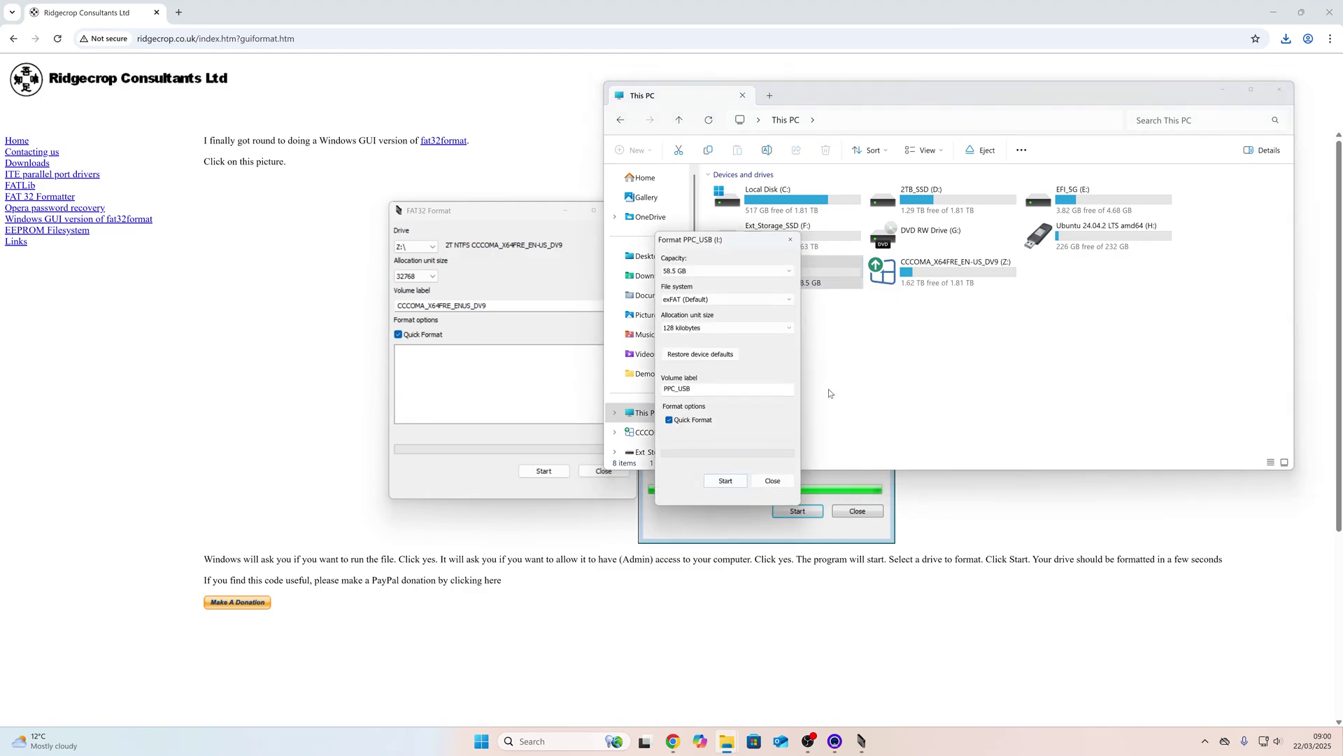
left_click(713, 301)
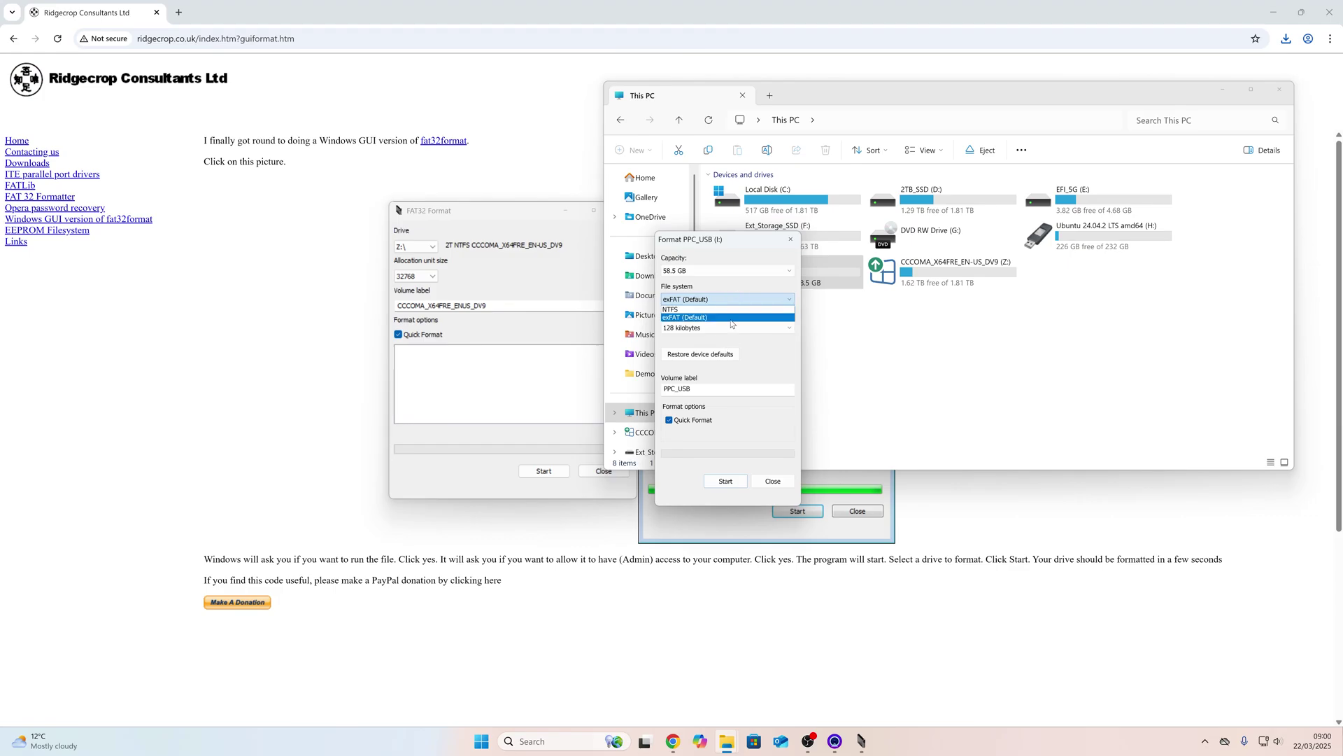
left_click(792, 243)
left_click(792, 243)
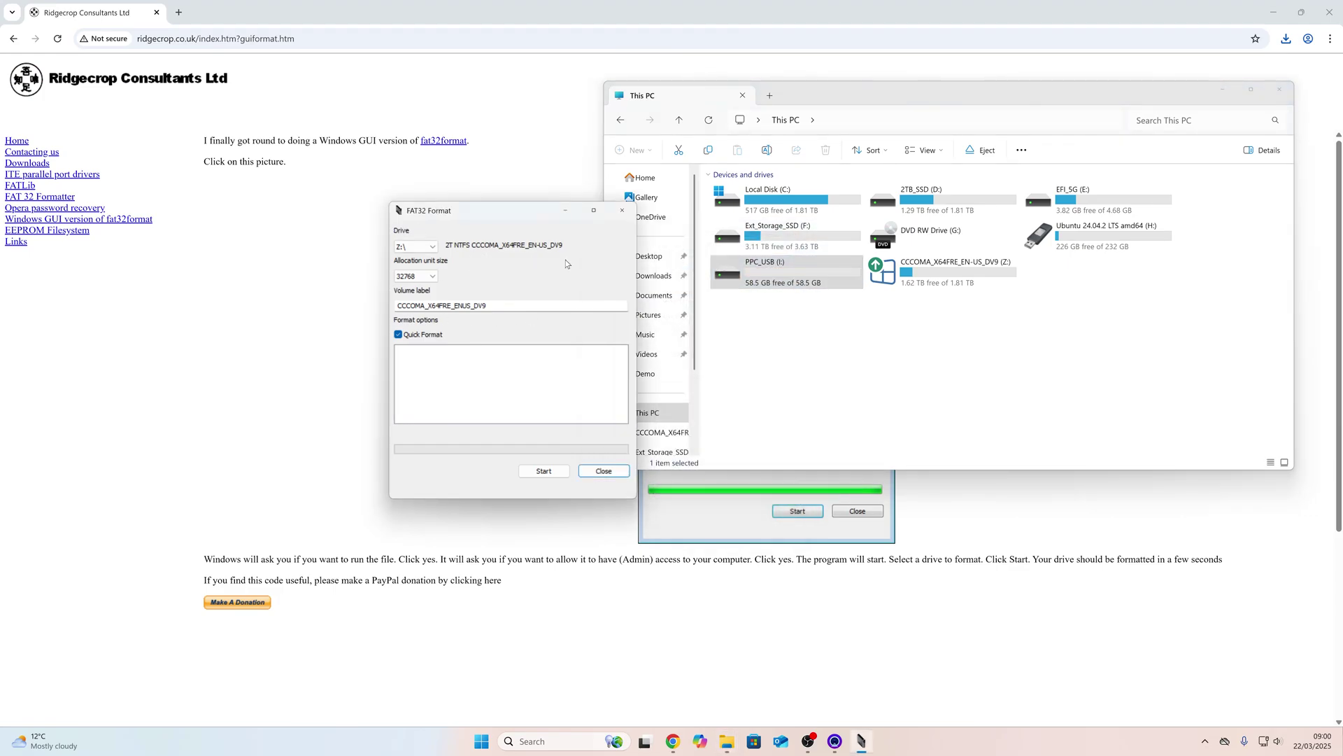
Step: In FAT32 Format, select drive I: and change the volume label to XBOX
left_click(781, 269)
left_click(416, 247)
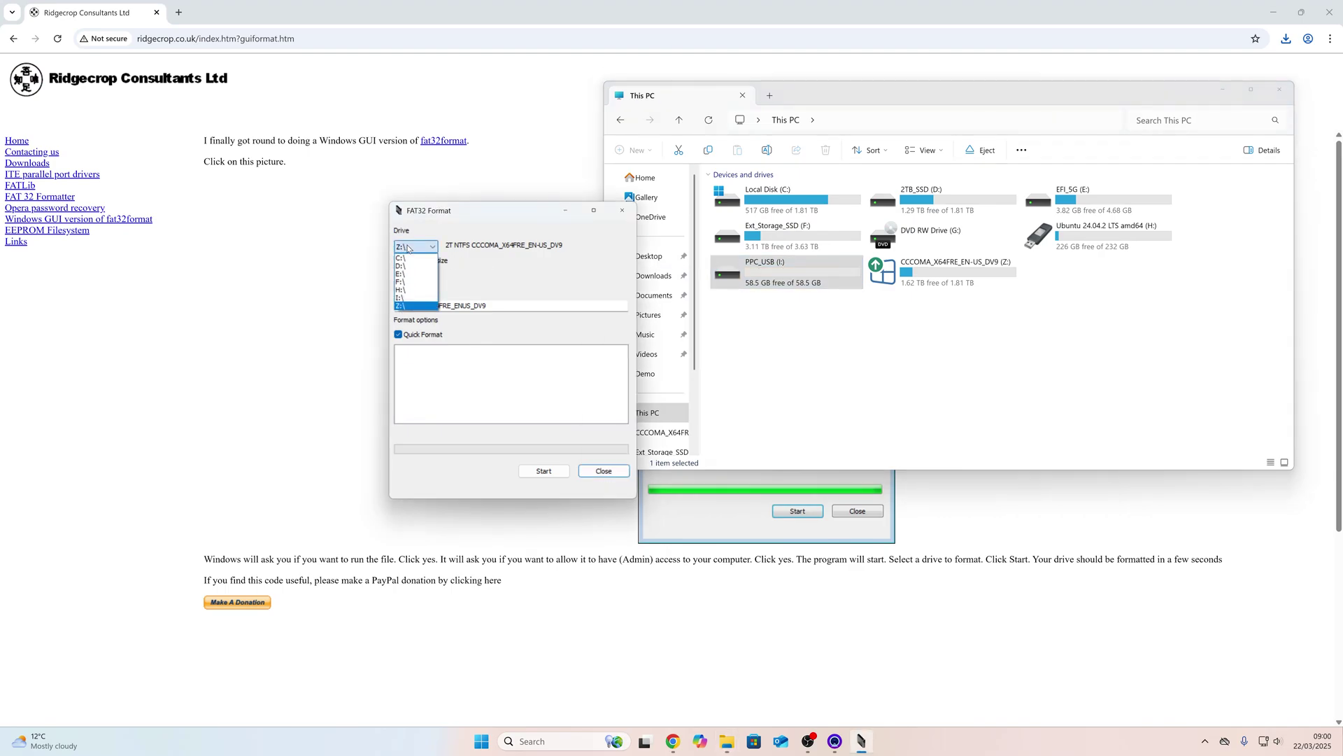
left_click(418, 298)
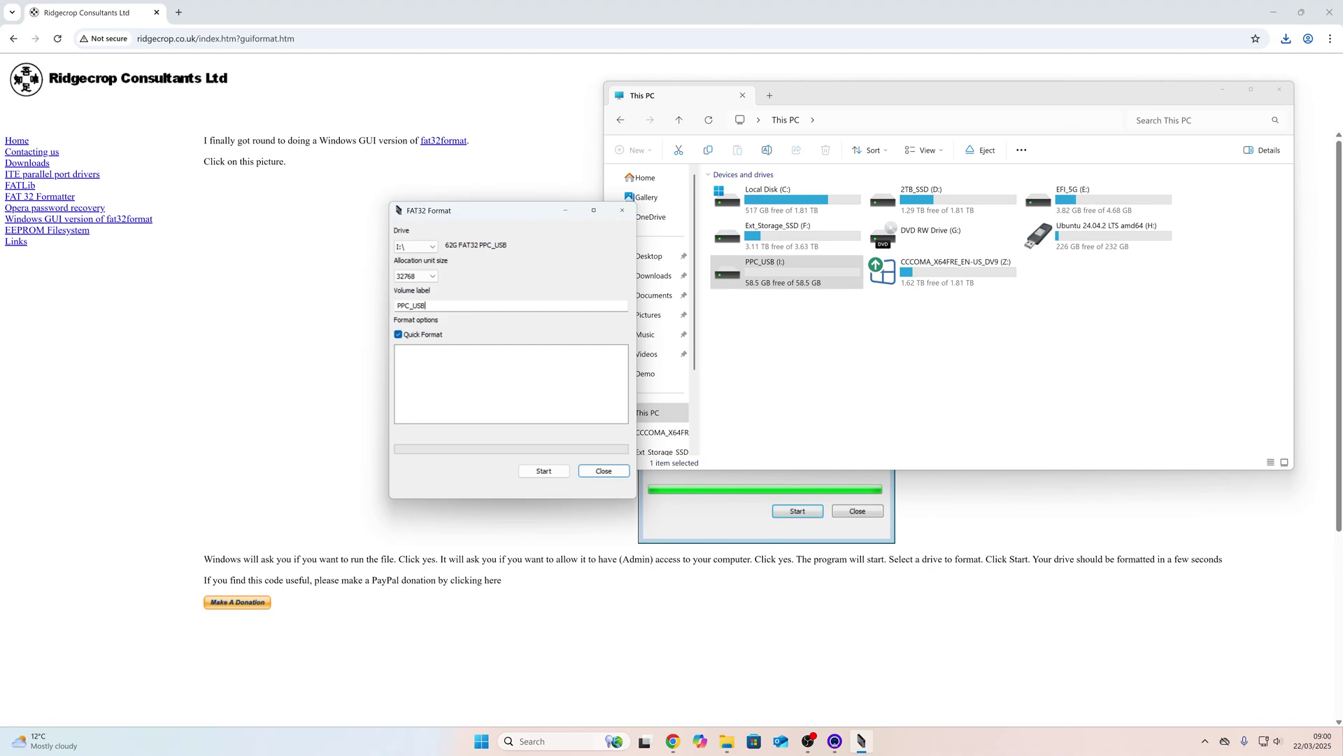
double_click(525, 306)
type("XBOX")
Step: Close all File Explorer windows, then start and confirm the FAT32 format of I:
right_click(727, 741)
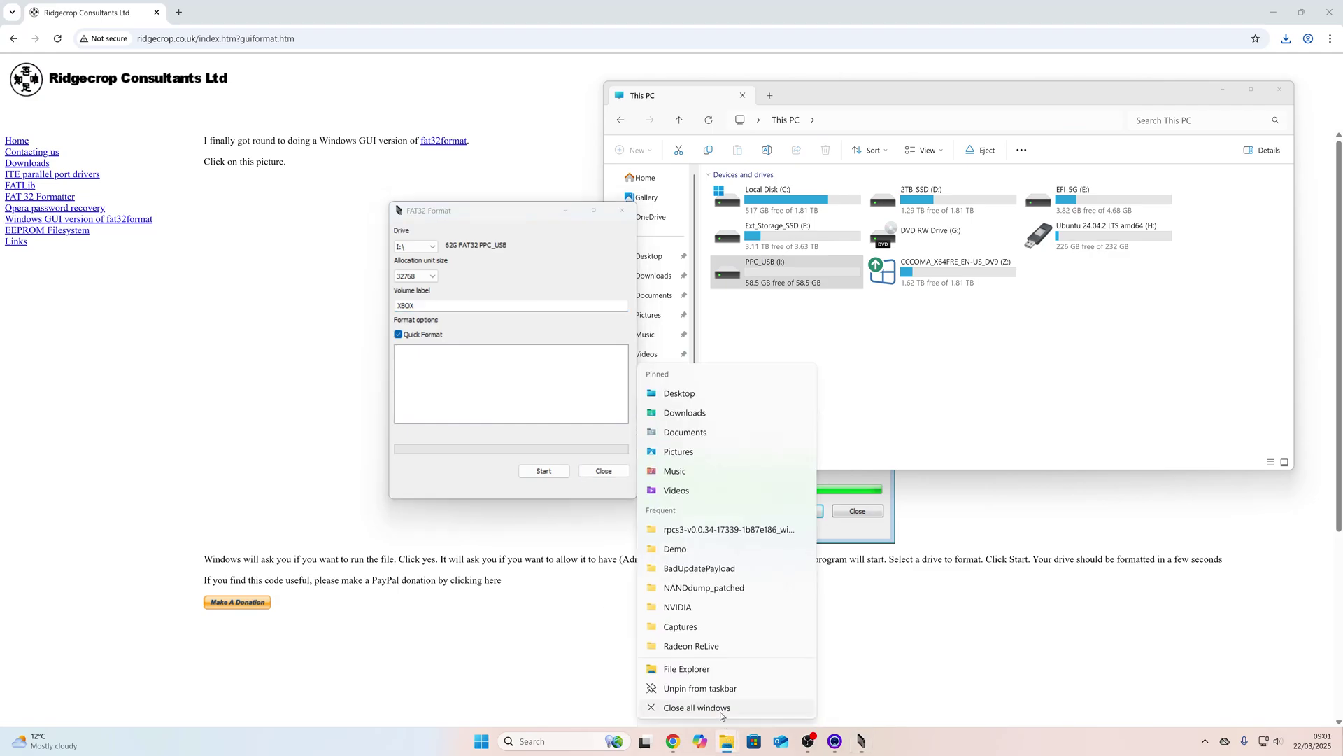
left_click(721, 708)
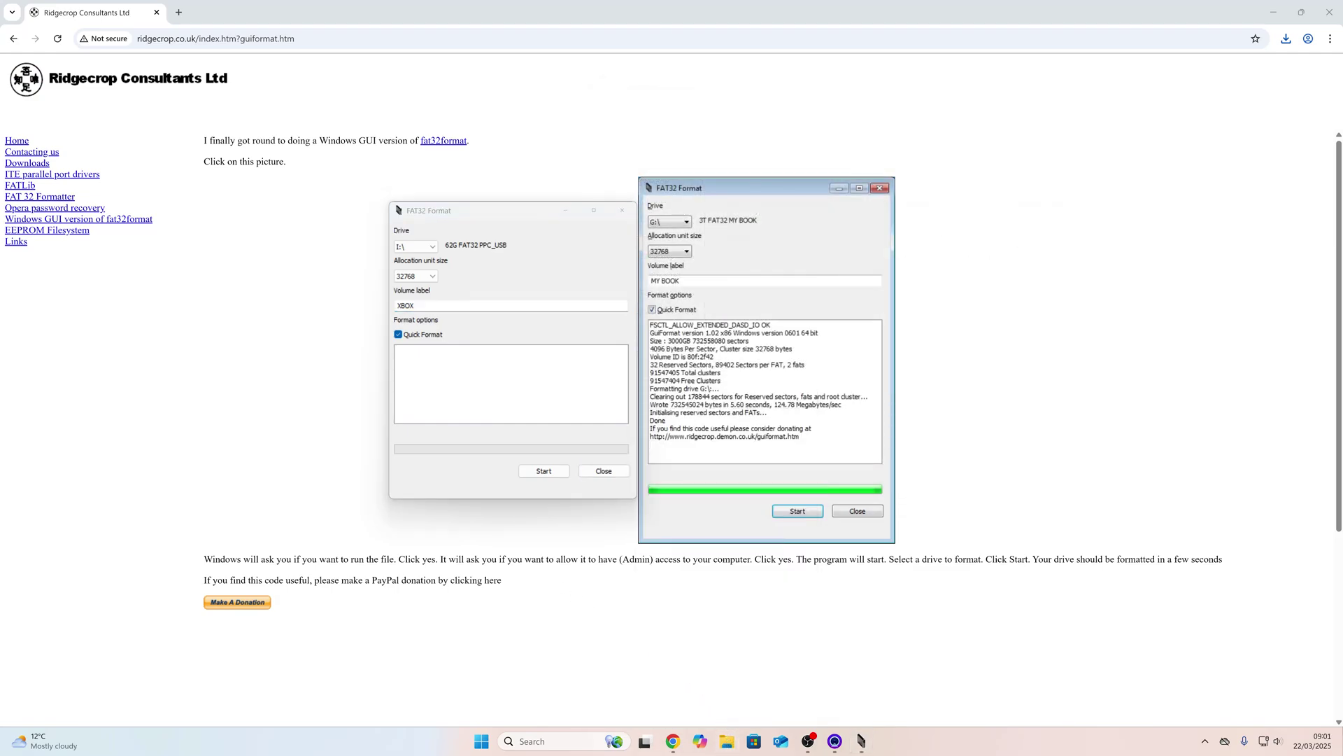
left_click(529, 474)
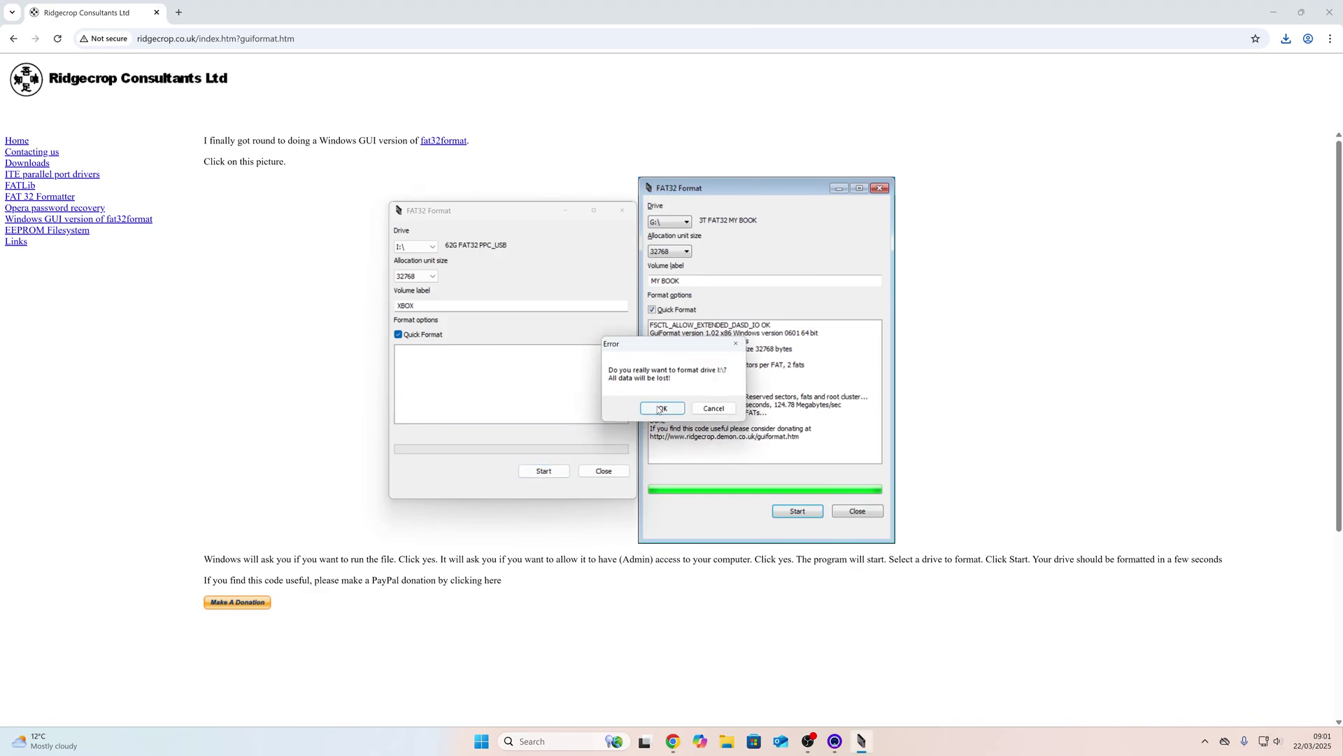
left_click(659, 408)
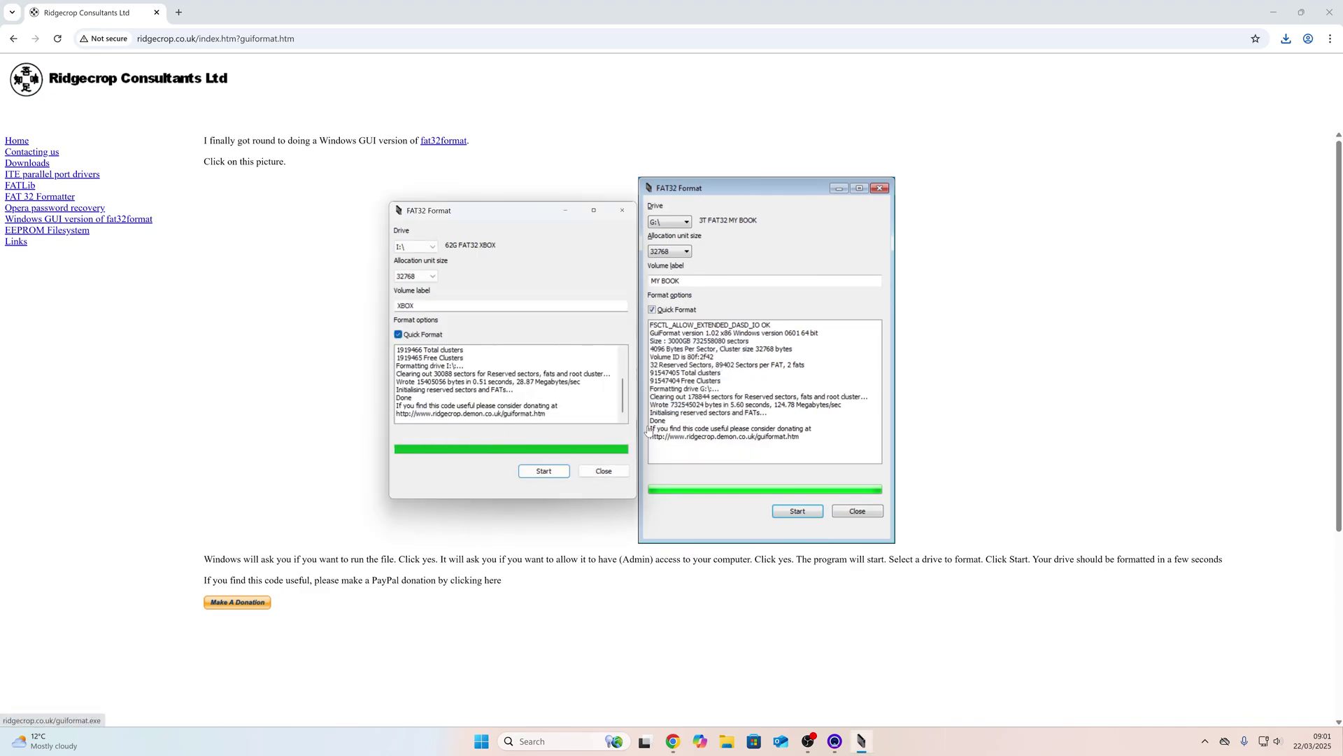
Step: Close the finished formatter and open the empty XBOX (I:) drive in File Explorer
left_click(599, 471)
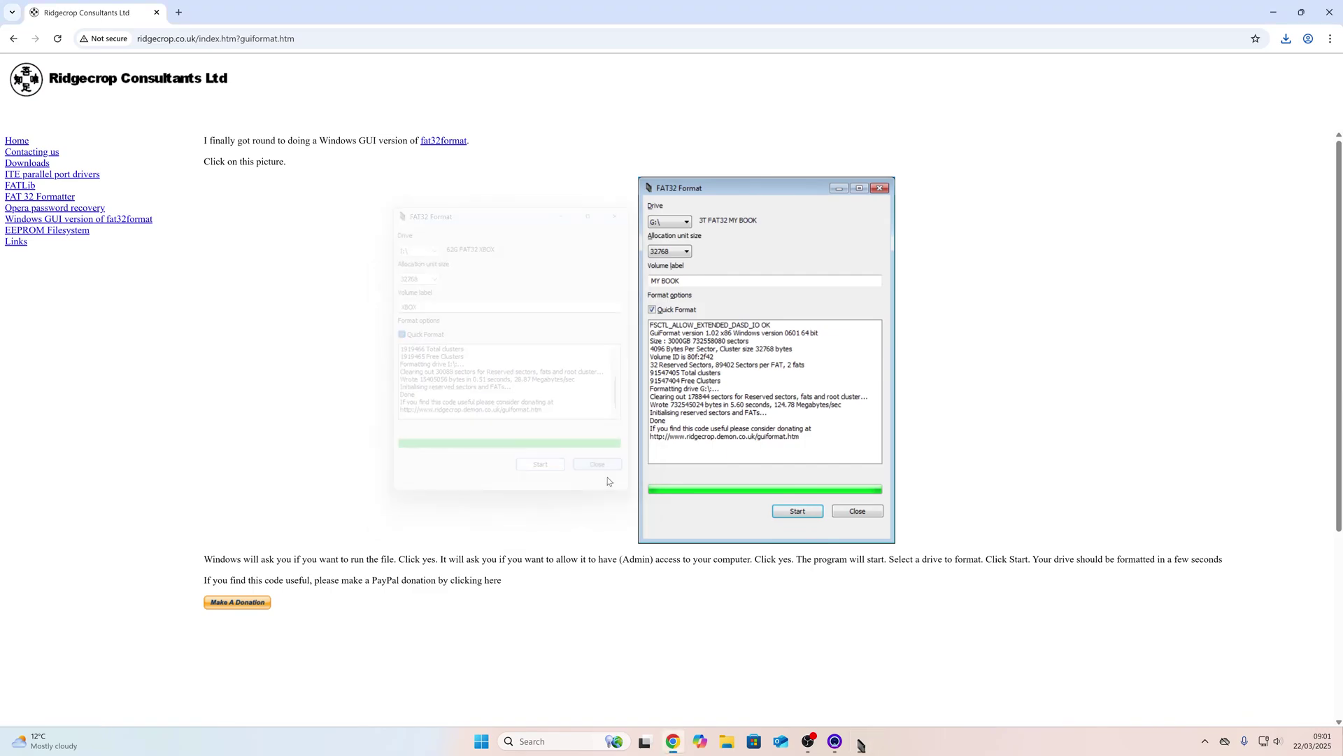
left_click(740, 741)
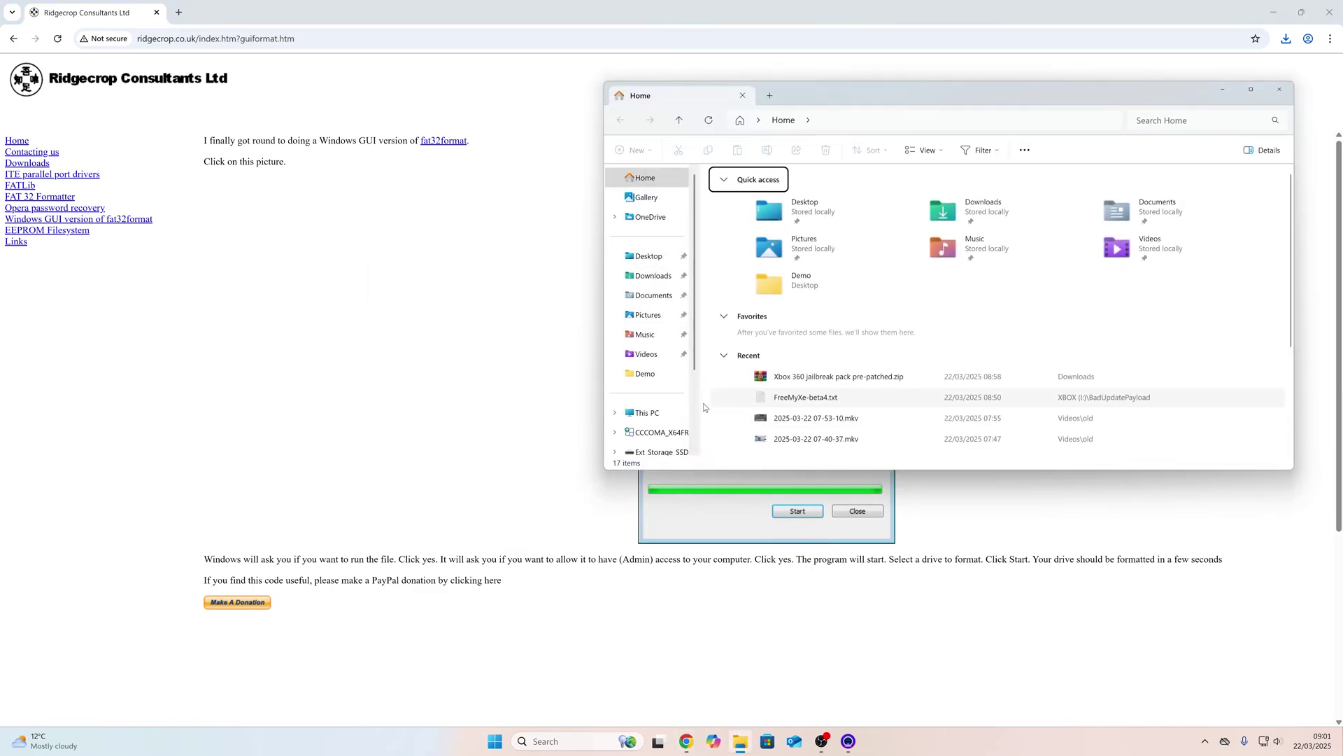
left_click(659, 414)
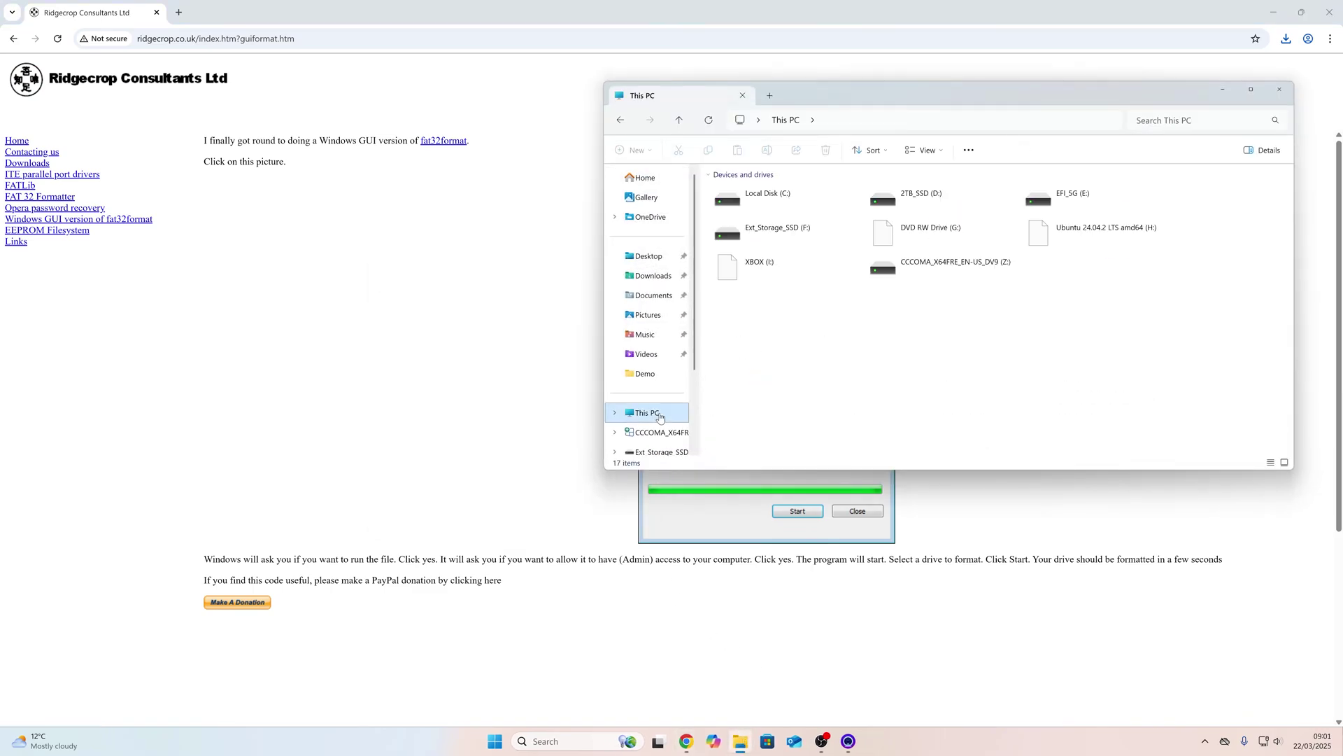
double_click(775, 271)
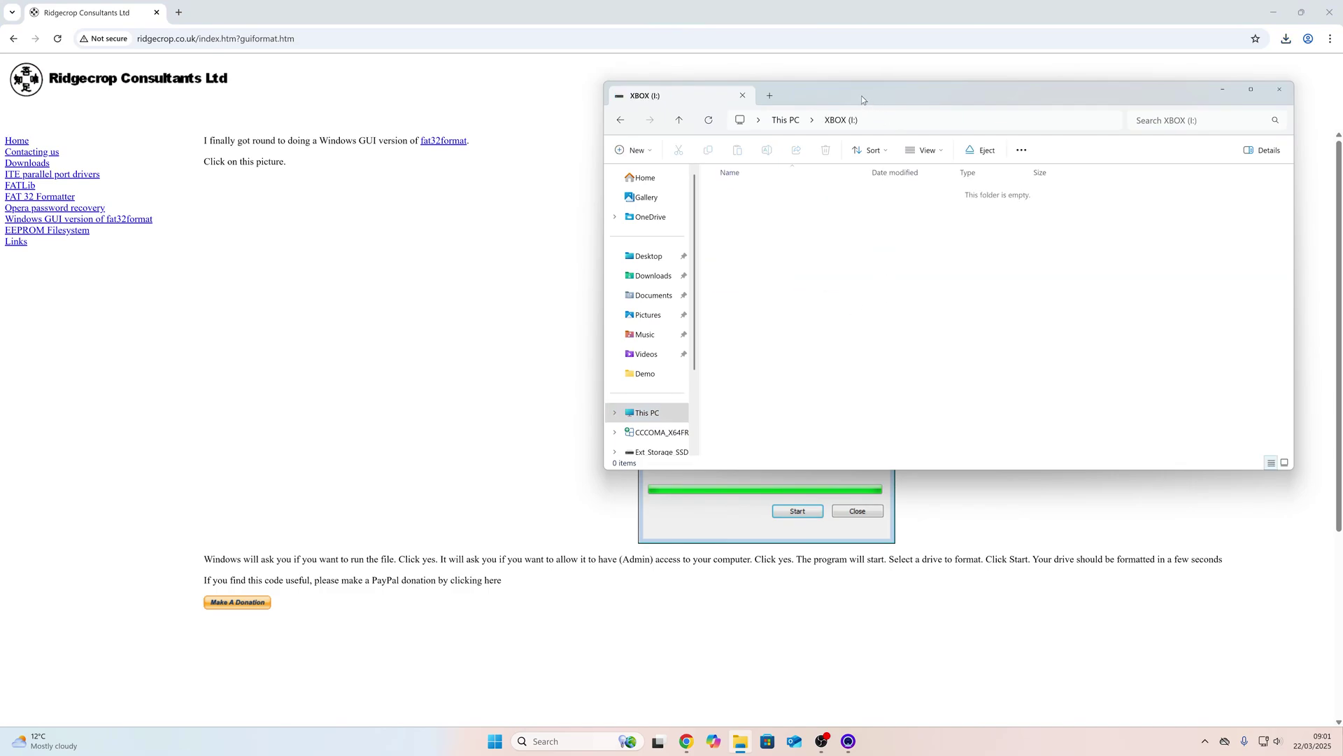
left_click_drag(861, 96, 880, 95)
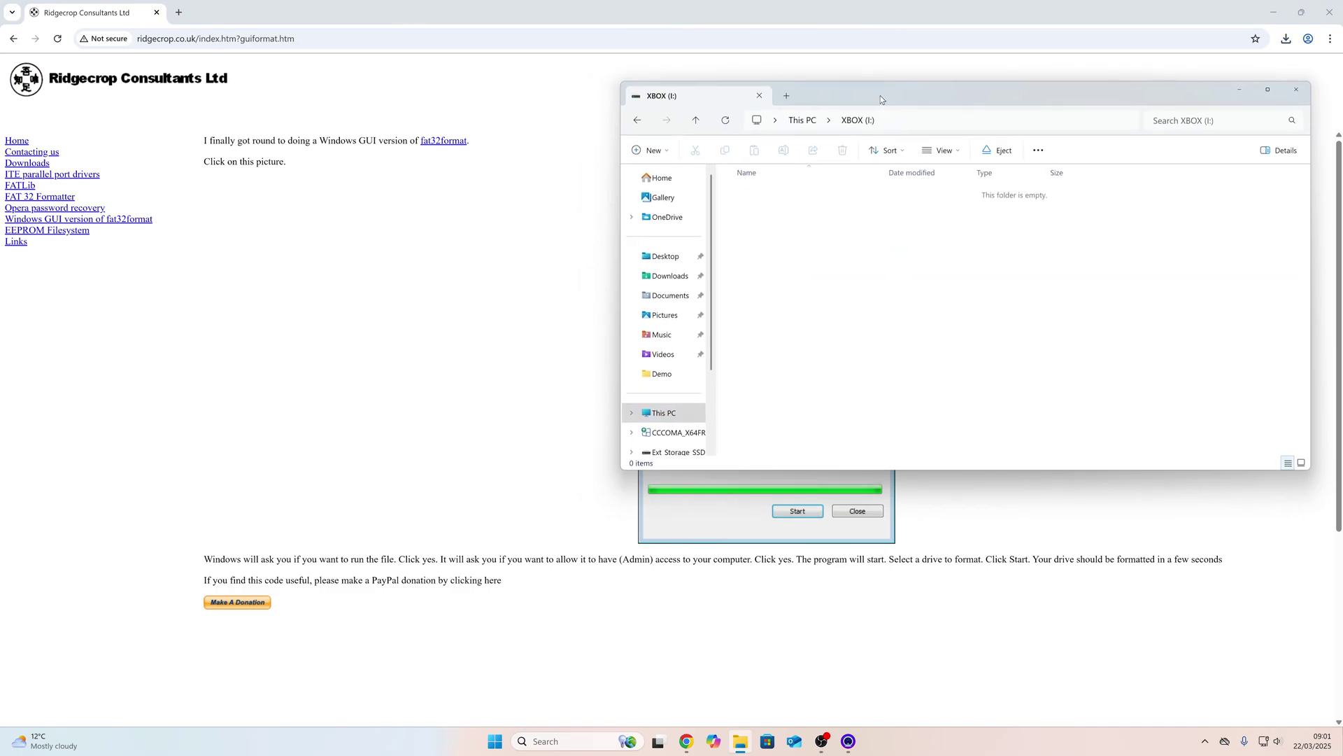
Step: Open a second Explorer window on Downloads, placed at the upper left
key("ctrl+n")
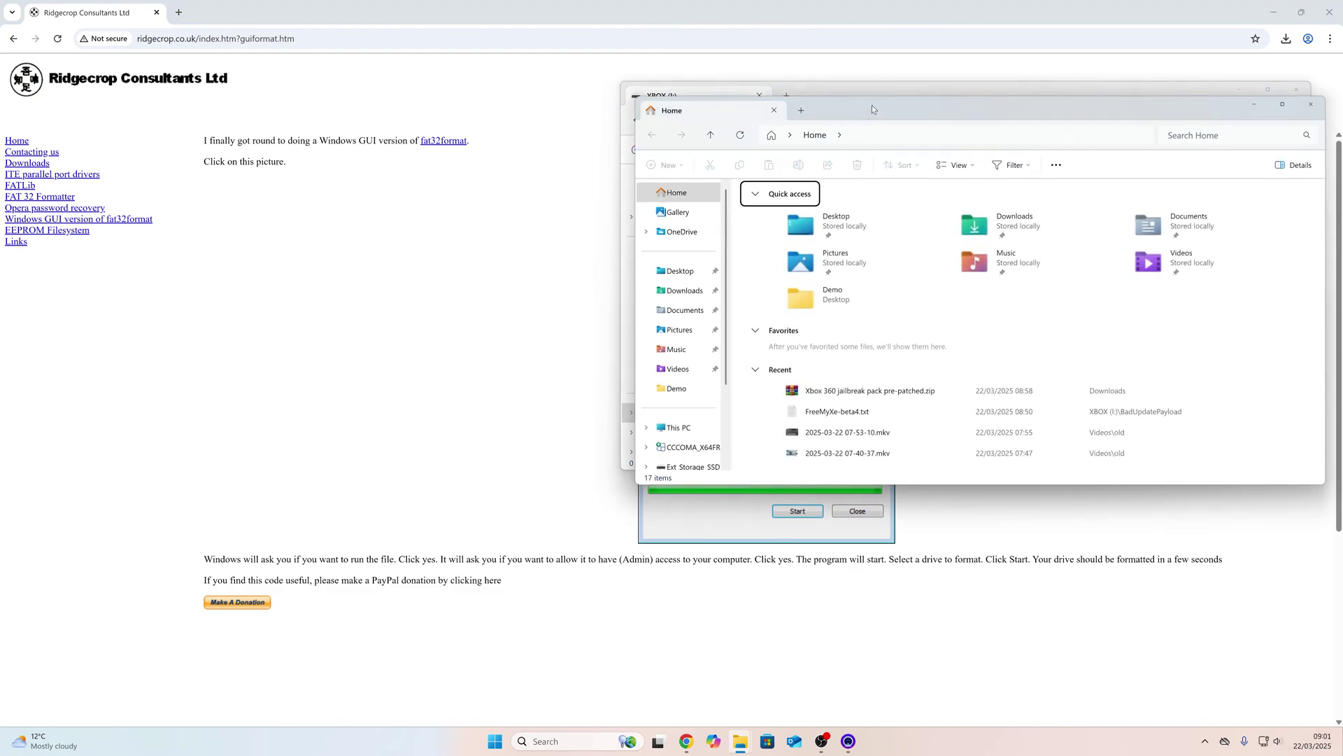
left_click(684, 290)
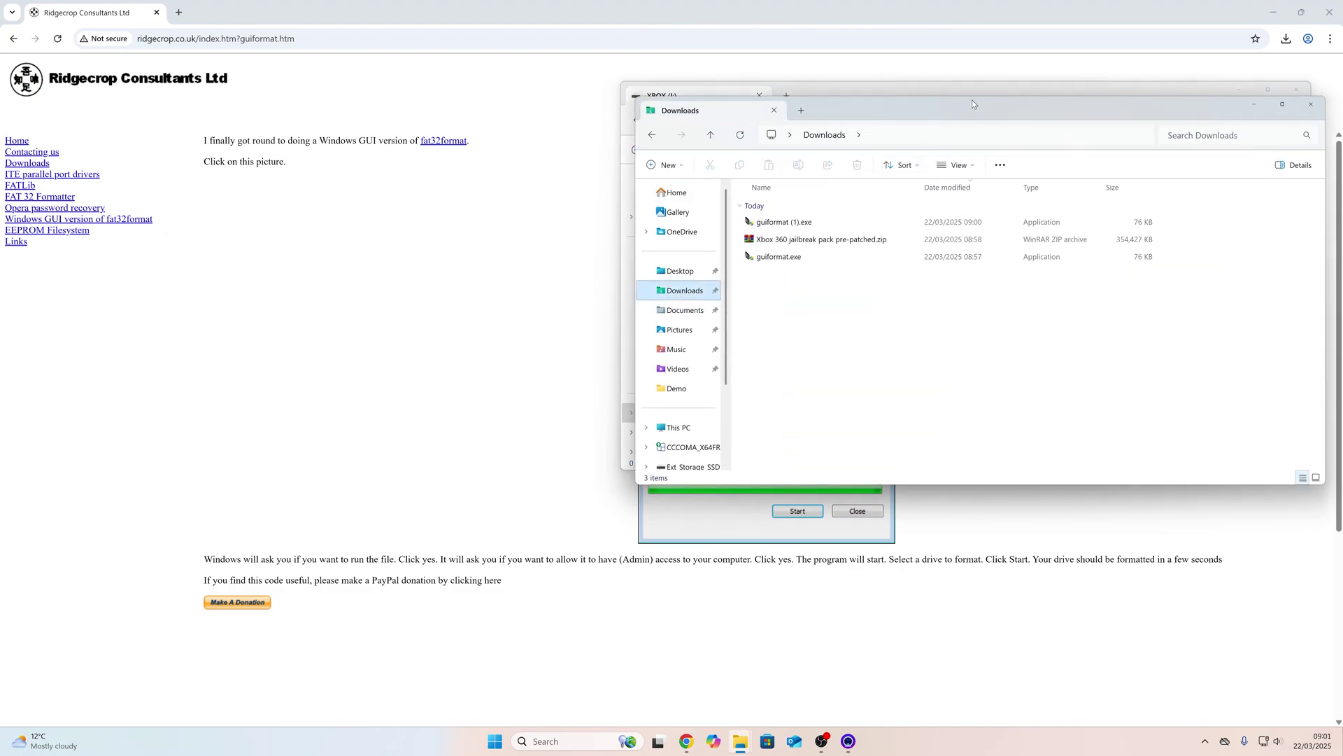
left_click_drag(985, 107, 407, 94)
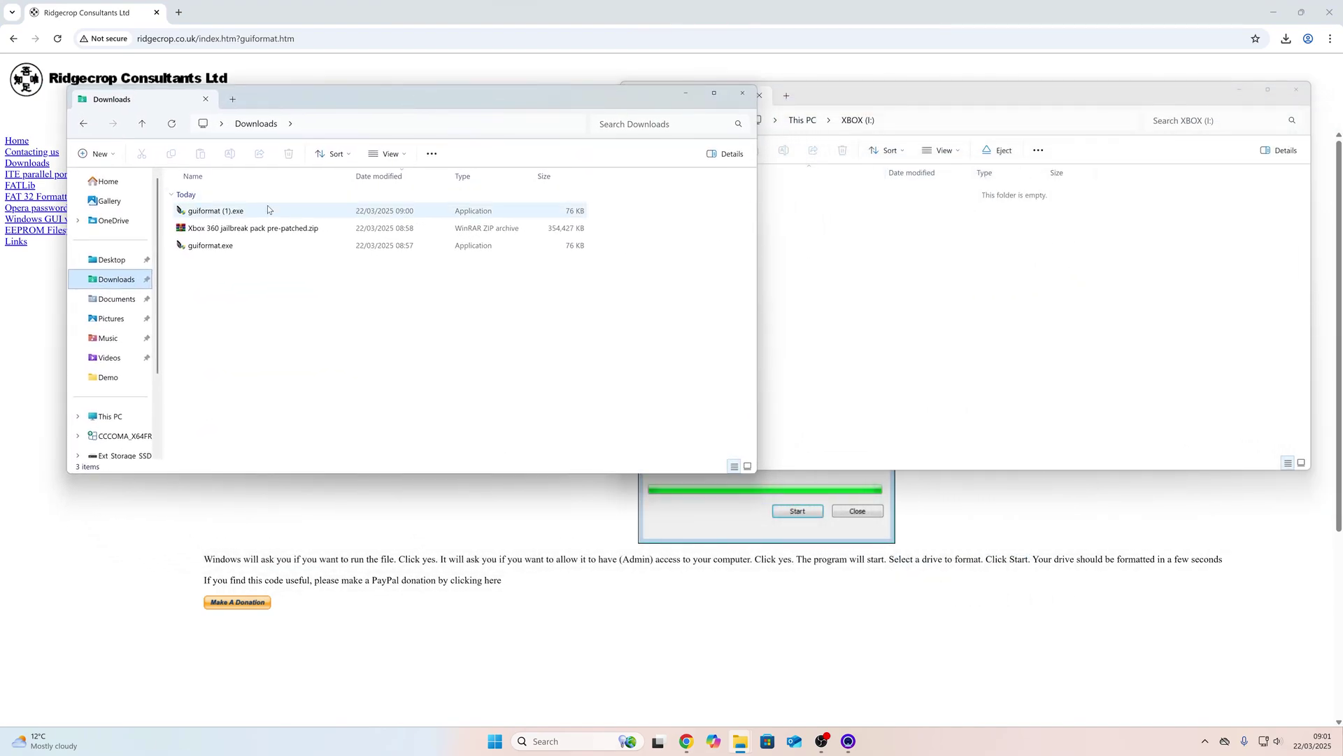
Step: Open the Xbox 360 jailbreak pack zip in WinRAR and drag all its contents onto XBOX (I:)
left_click(237, 229)
double_click(237, 229)
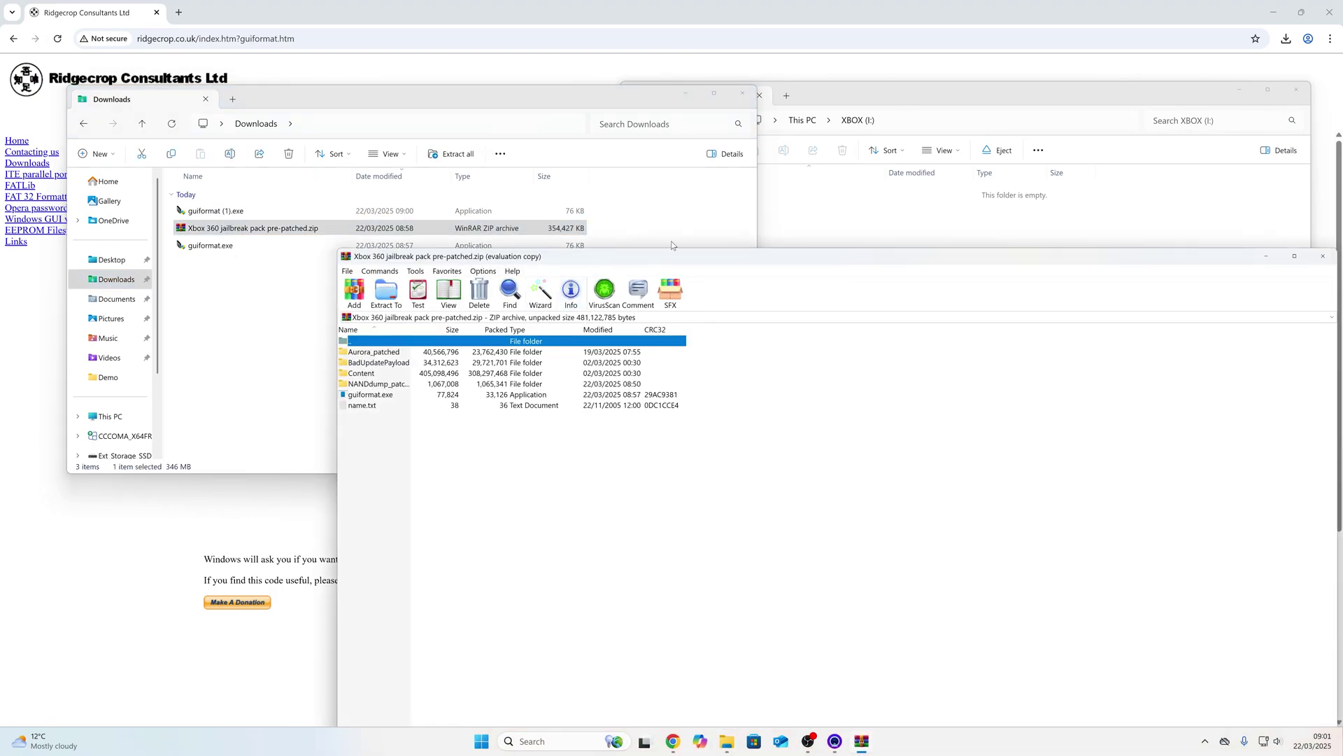
left_click_drag(743, 257, 575, 264)
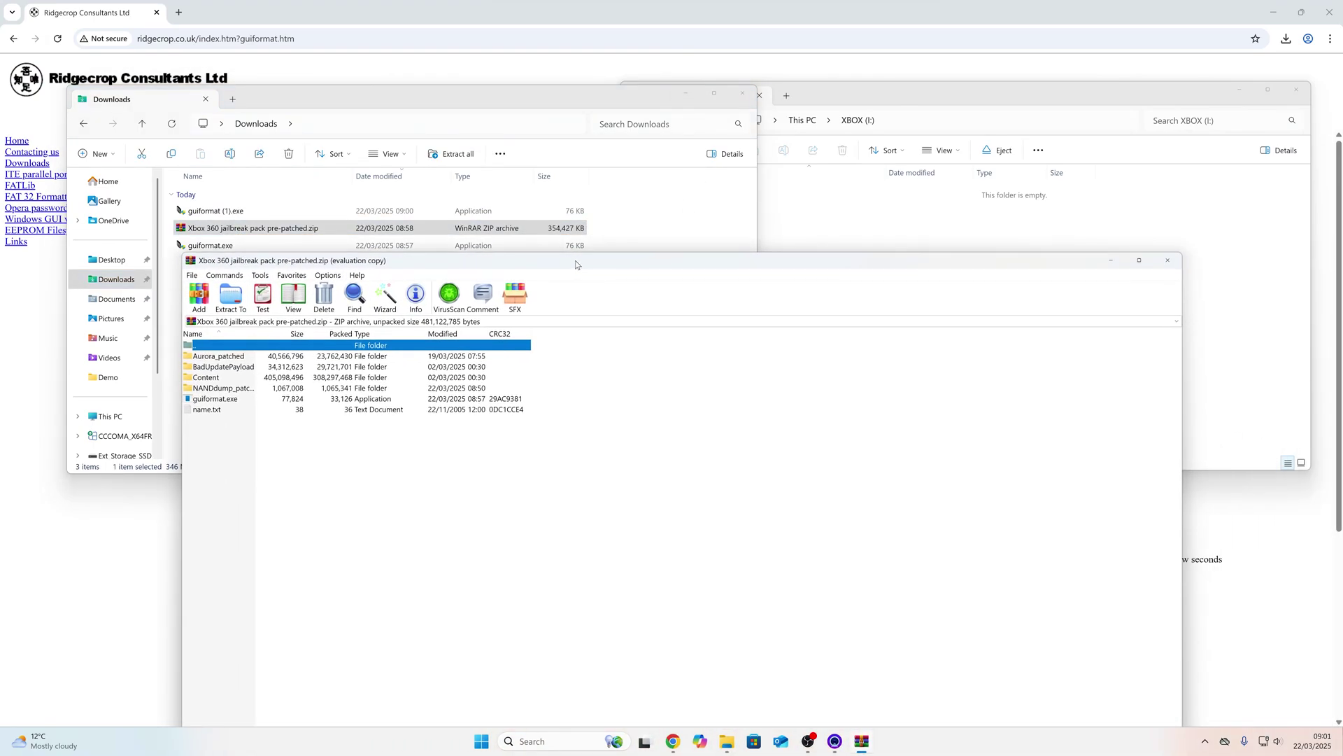
left_click(685, 93)
left_click_drag(759, 257, 892, 280)
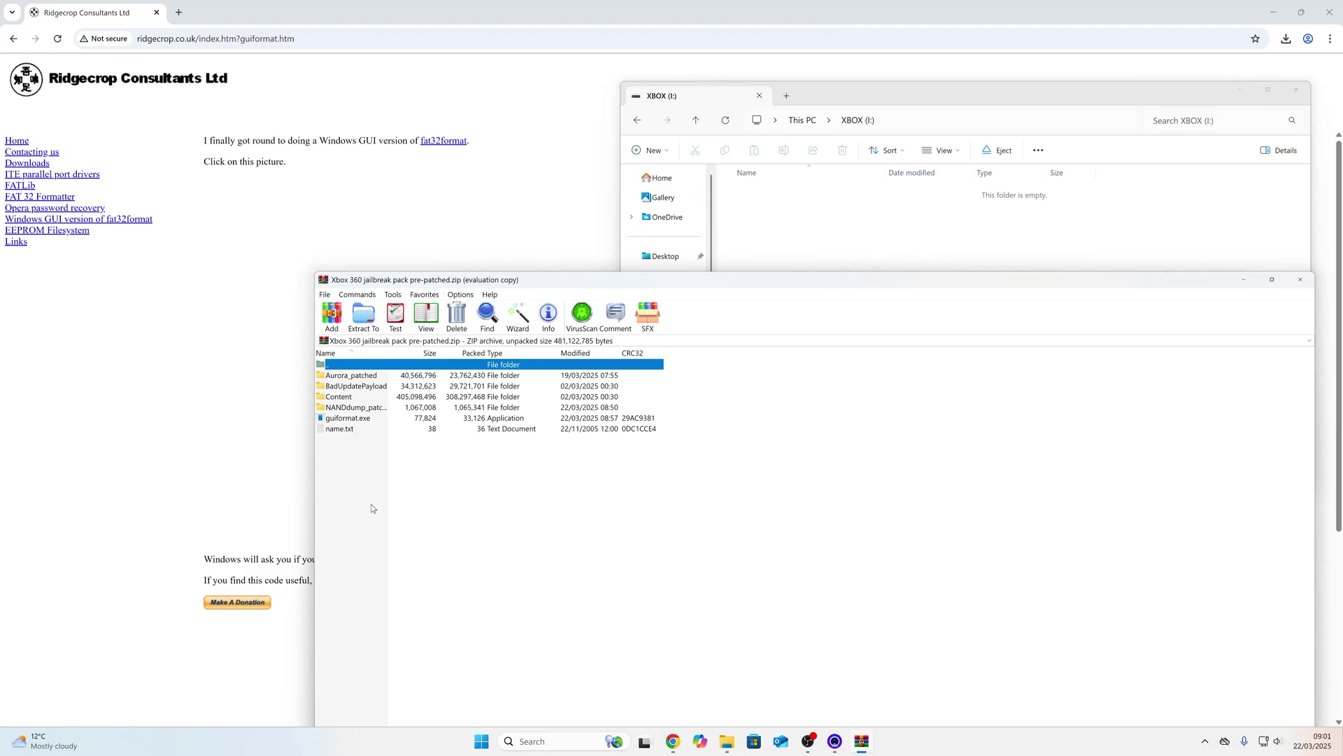
left_click_drag(372, 510, 889, 222)
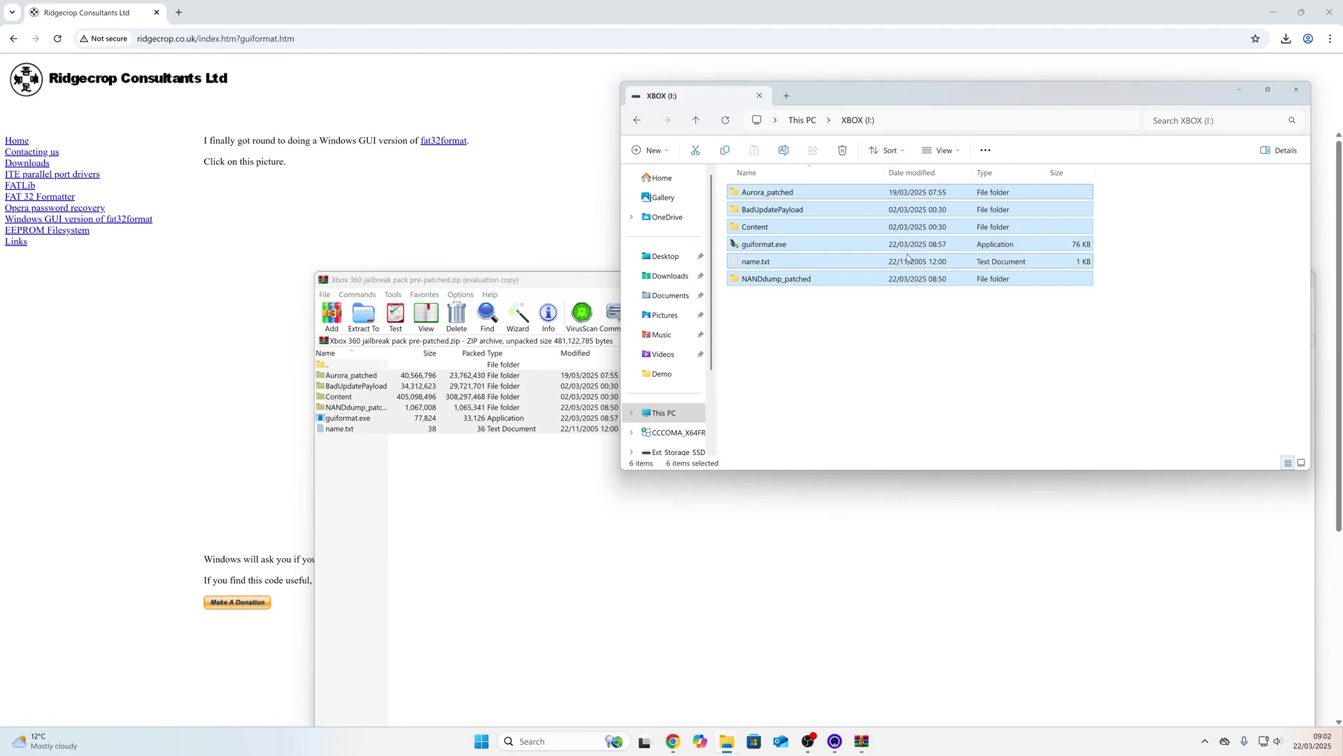
key("alt+F4")
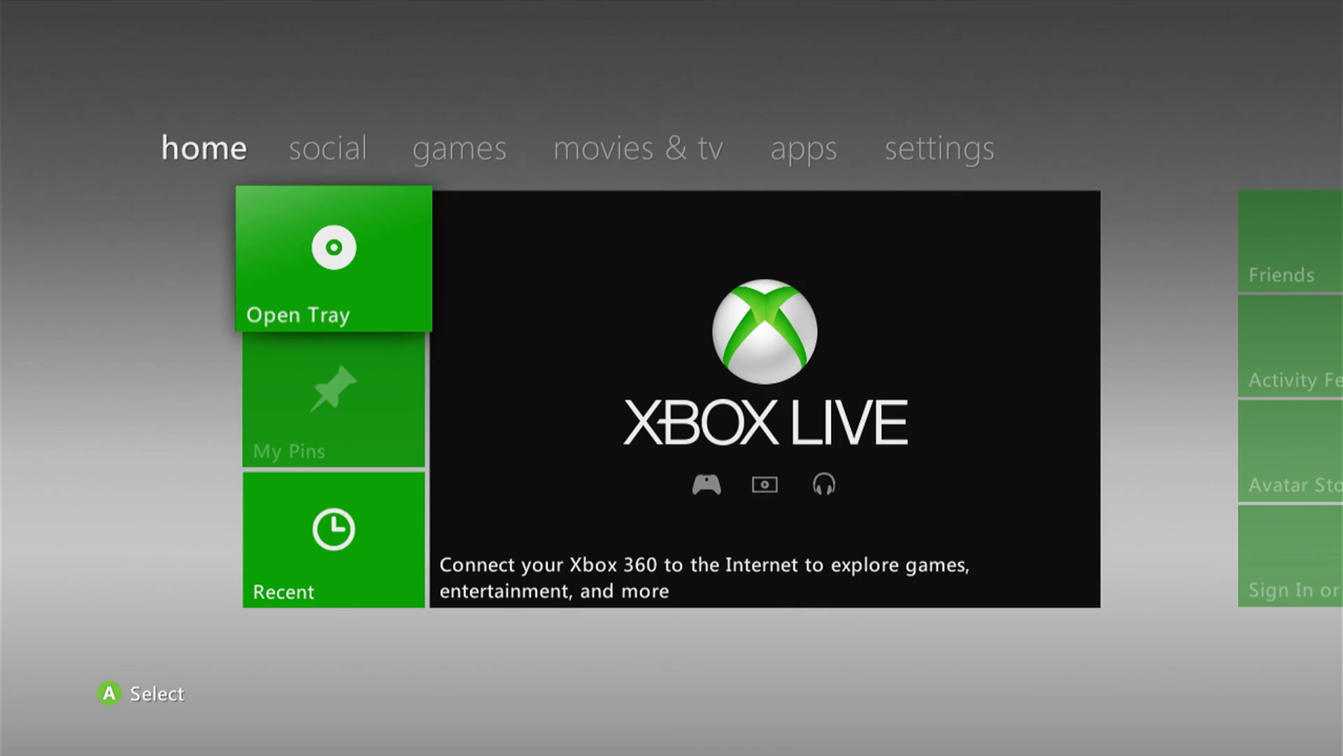
Step: Go to the games section, open My Games and highlight XeXMenu 1.1
key("Right")
key("Right")
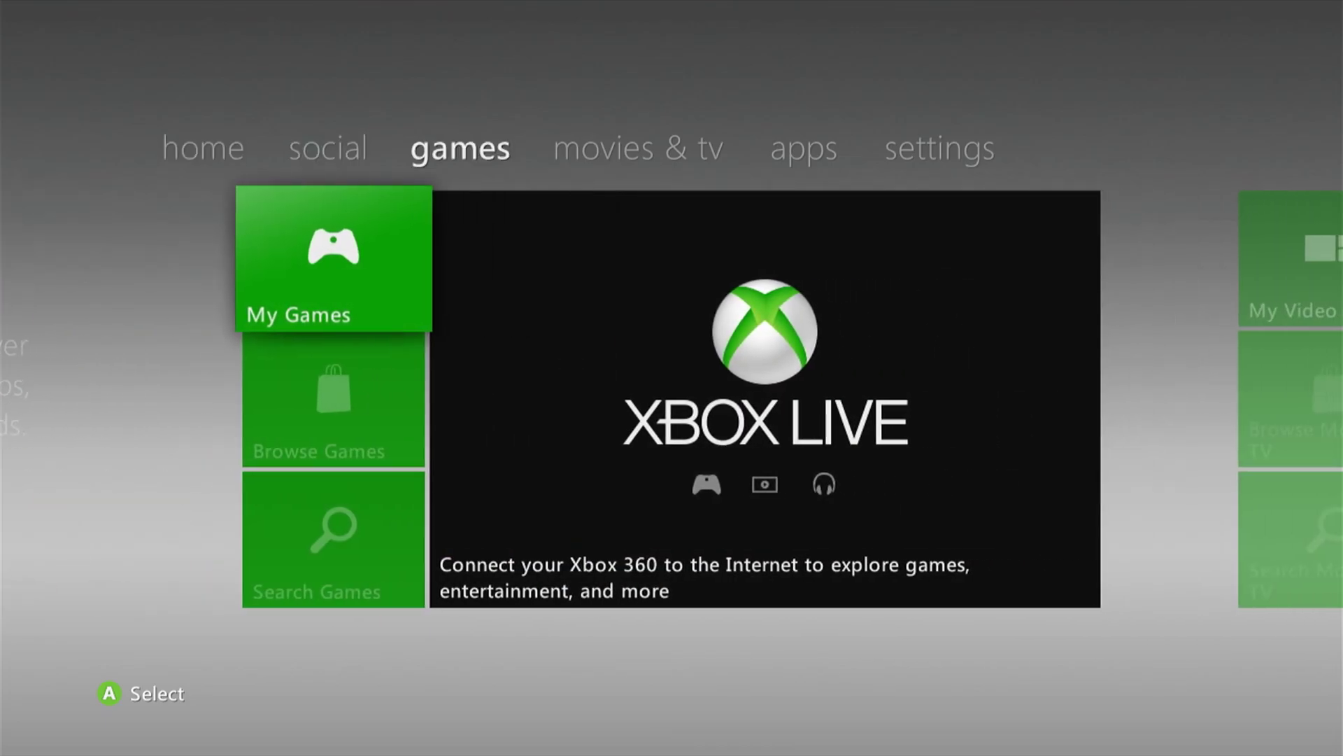
key("Return")
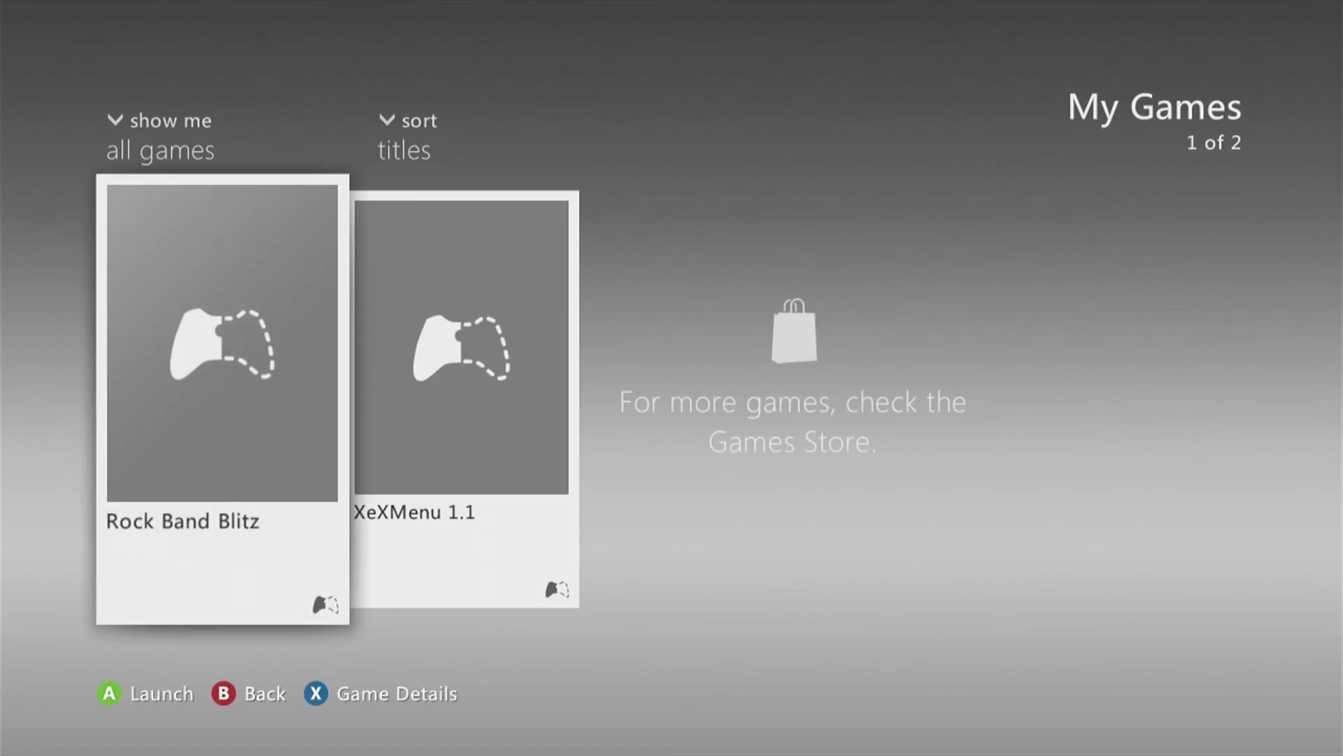
key("Right")
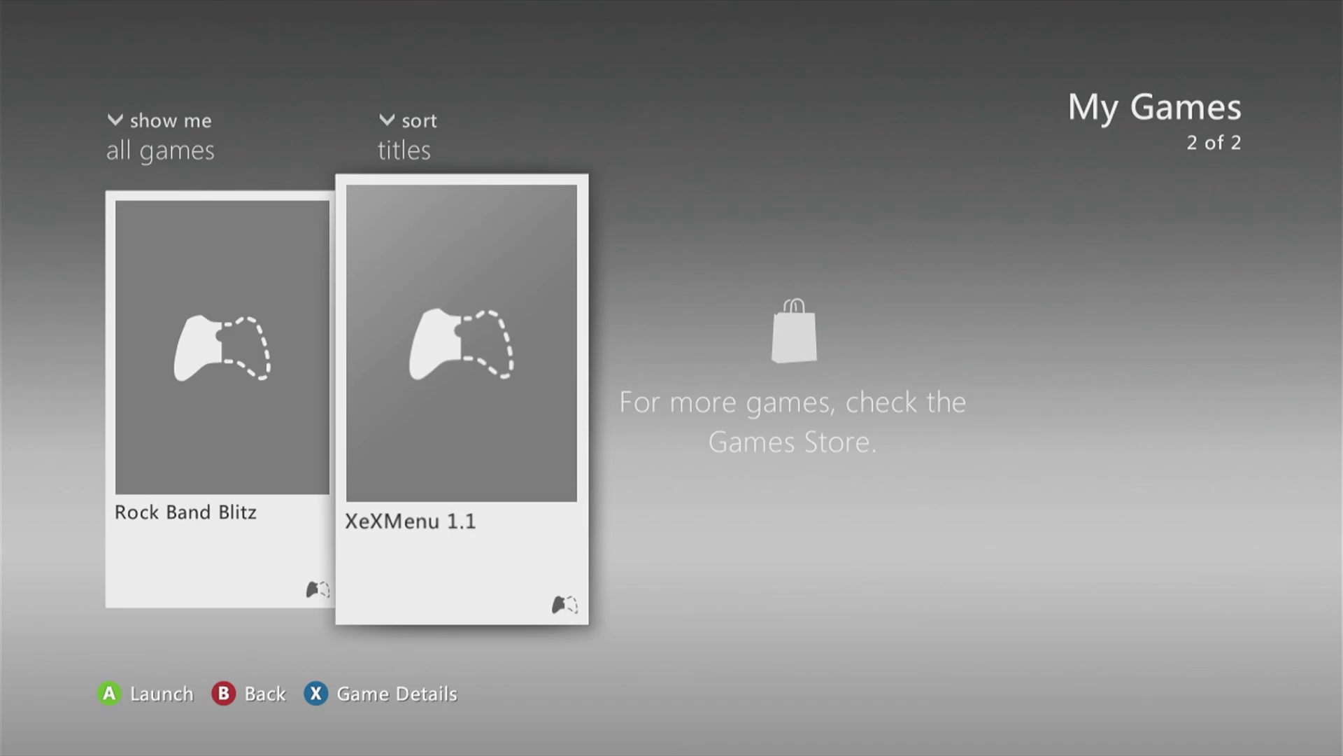
Step: Launch XeXMenu 1.1, dismiss its Can't launch error, then launch Rock Band Blitz
key("Return")
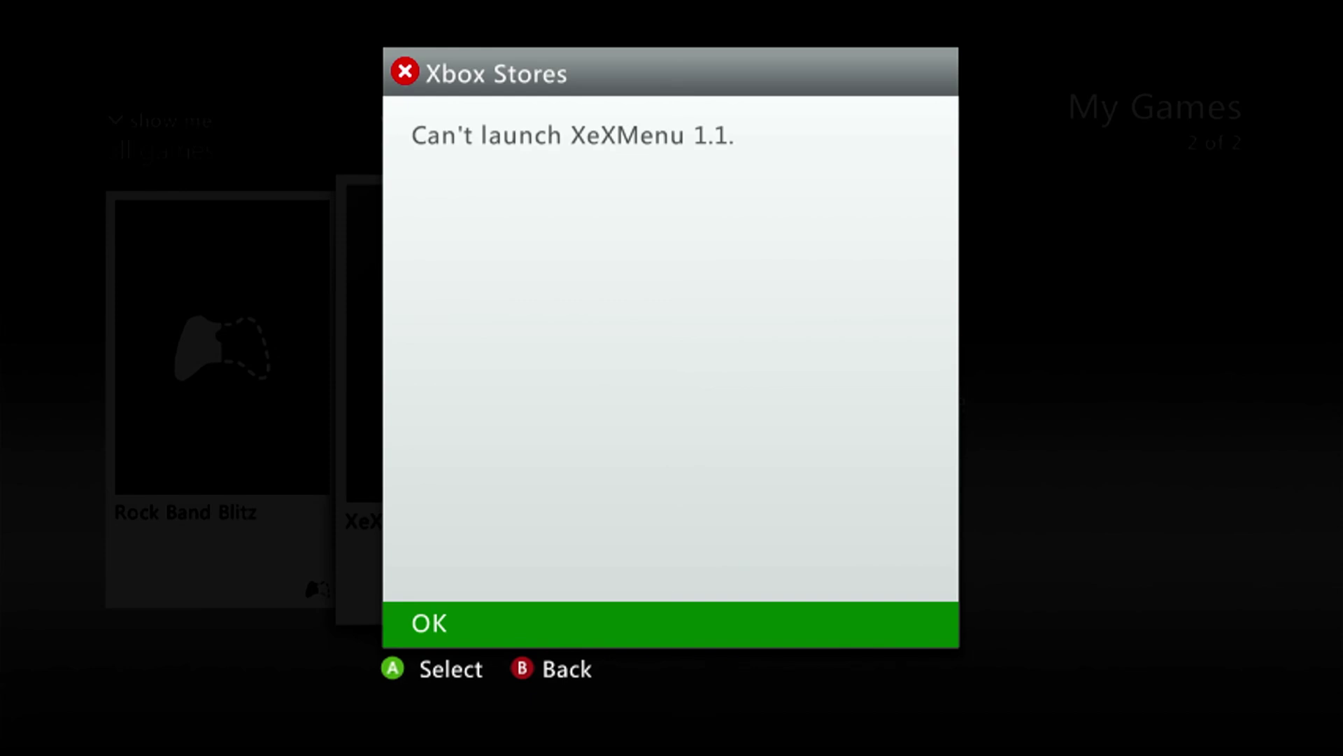
key("Return")
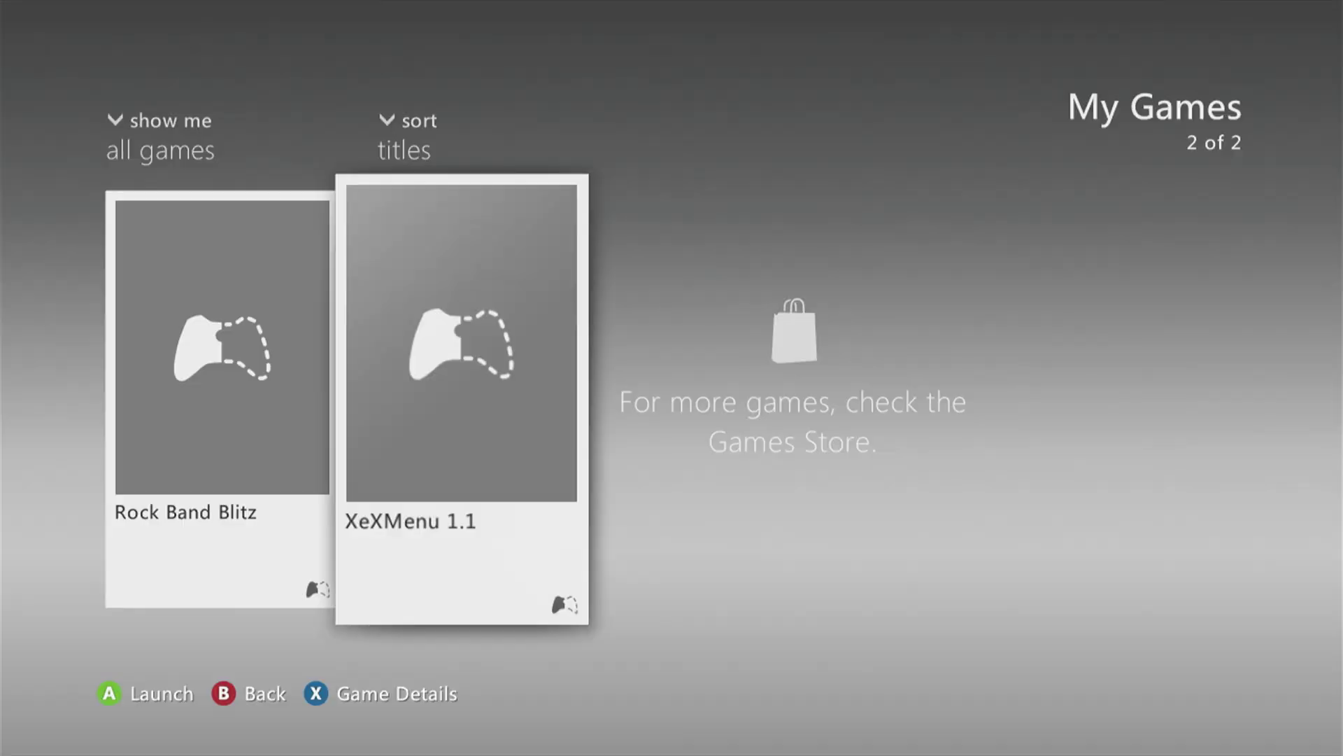
key("Left")
key("Return")
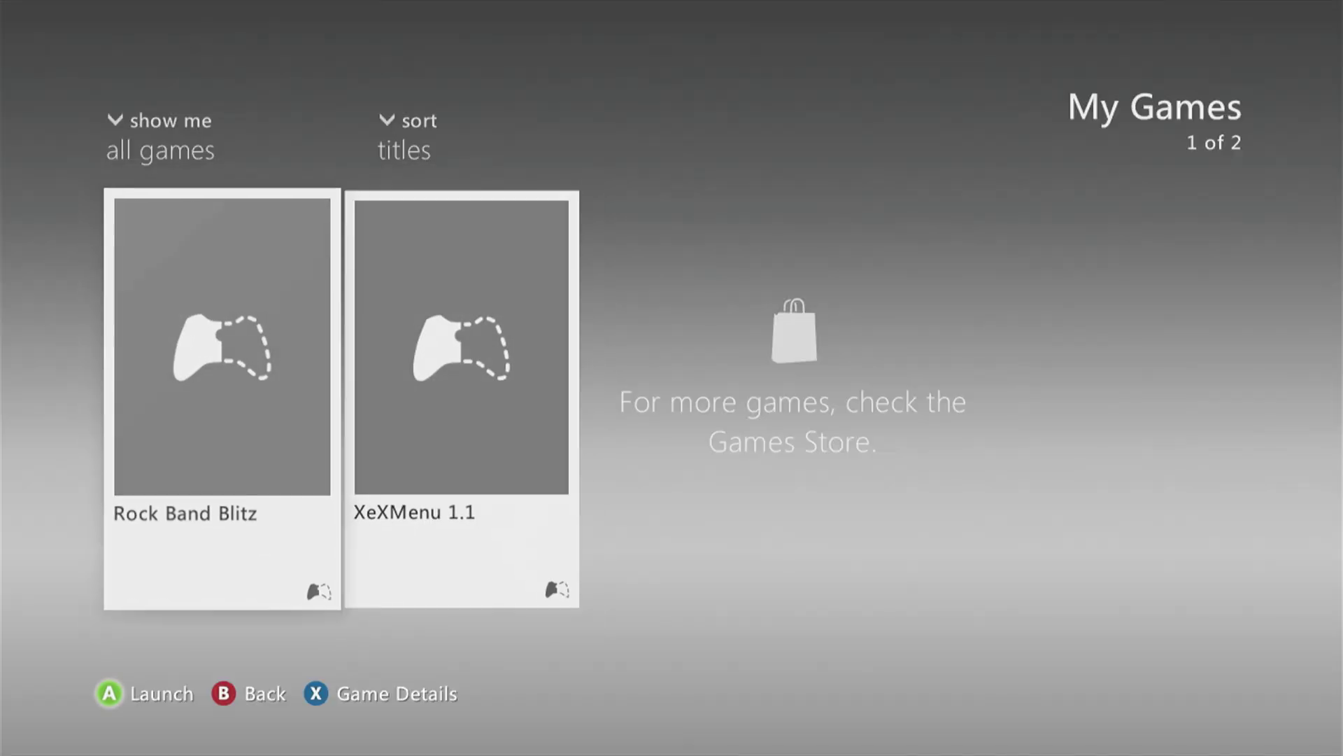
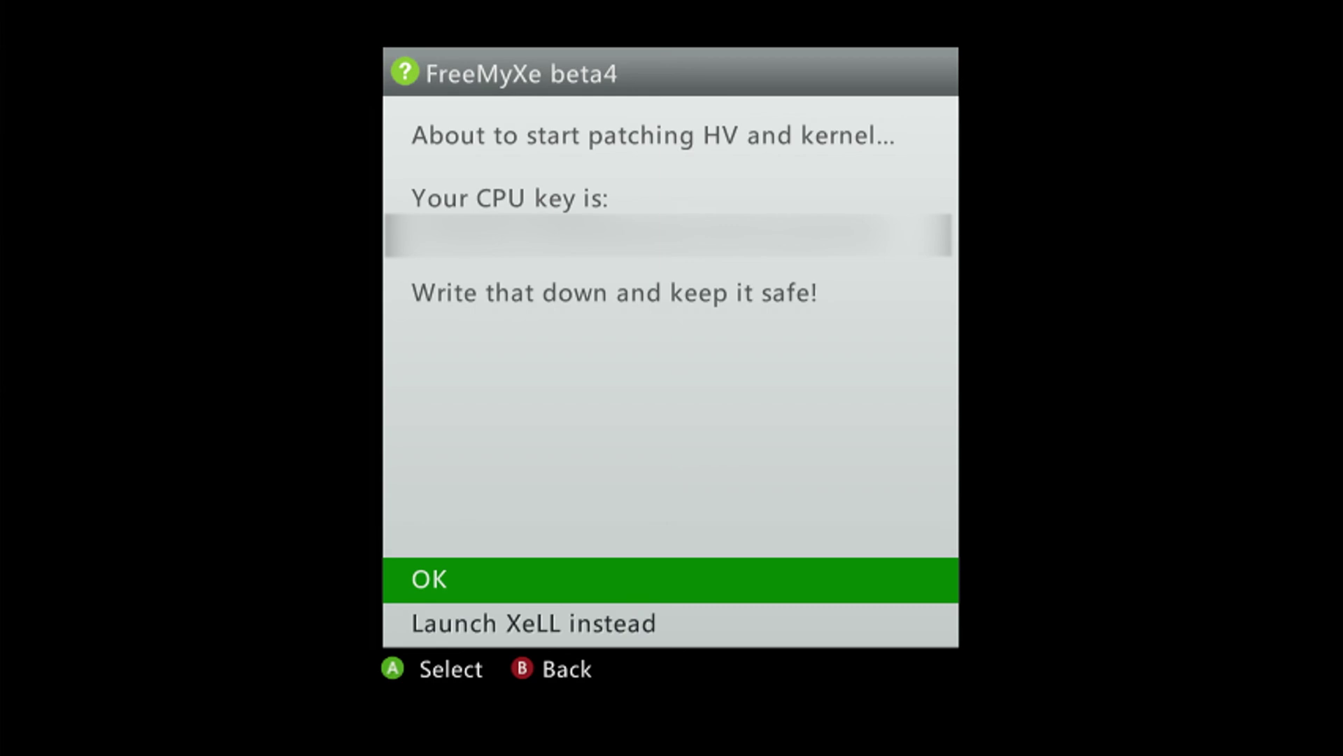
Step: In the FreeMyXe beta4 prompt, choose OK instead of Launch XeLL to patch the hypervisor and kernel
key("Down")
key("Up")
key("Down")
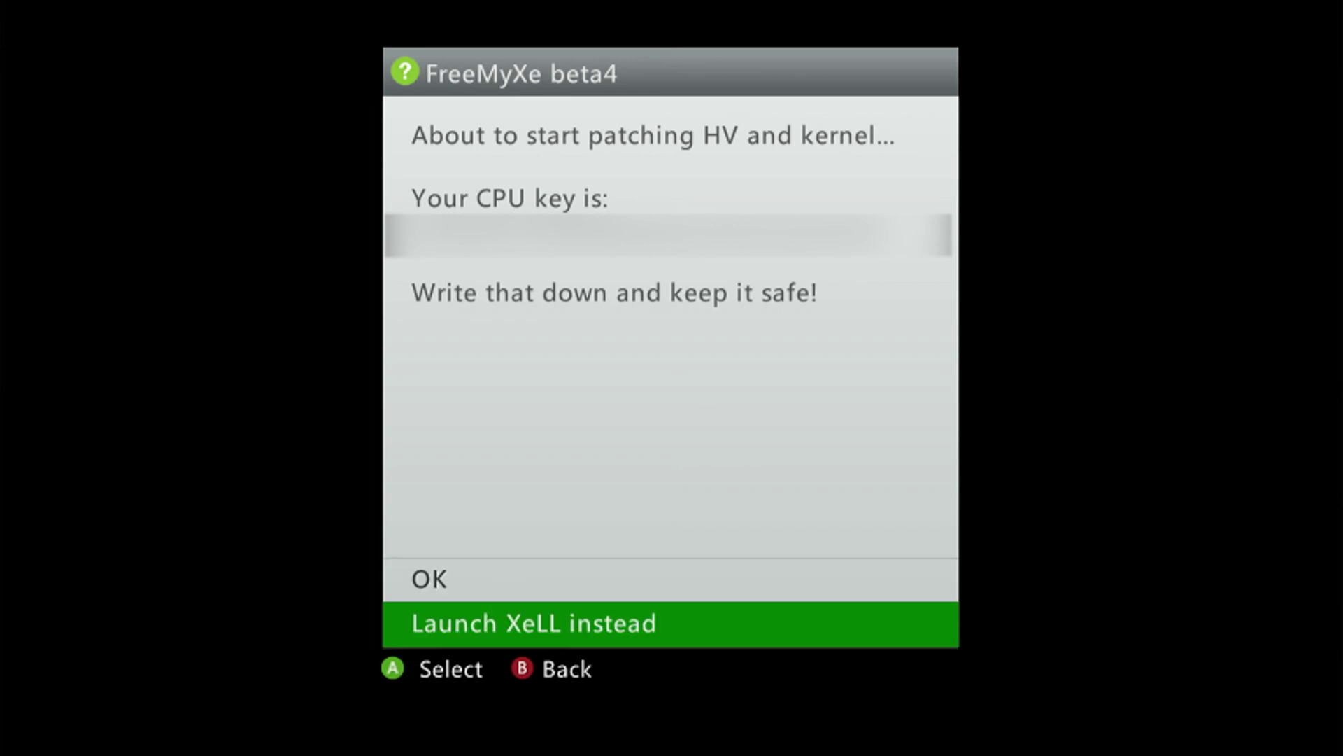
key("Up")
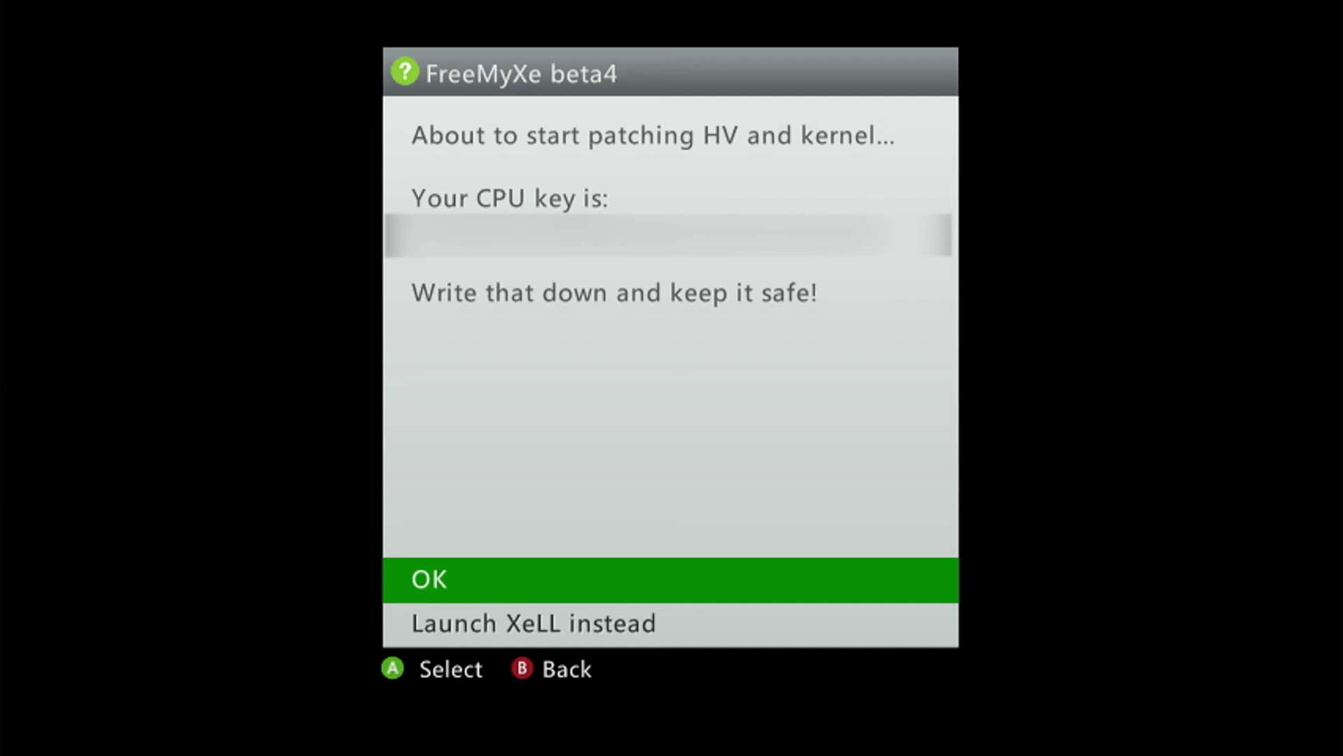
key("Down")
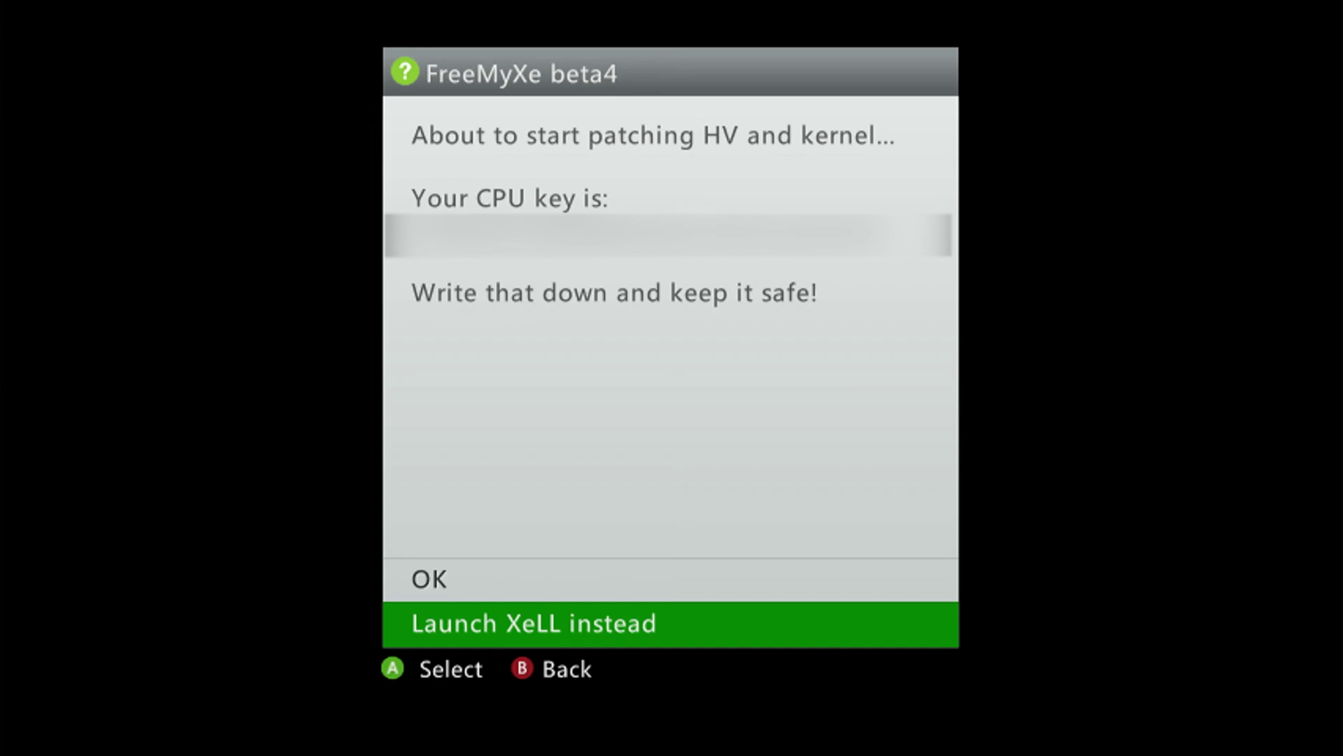
key("Up")
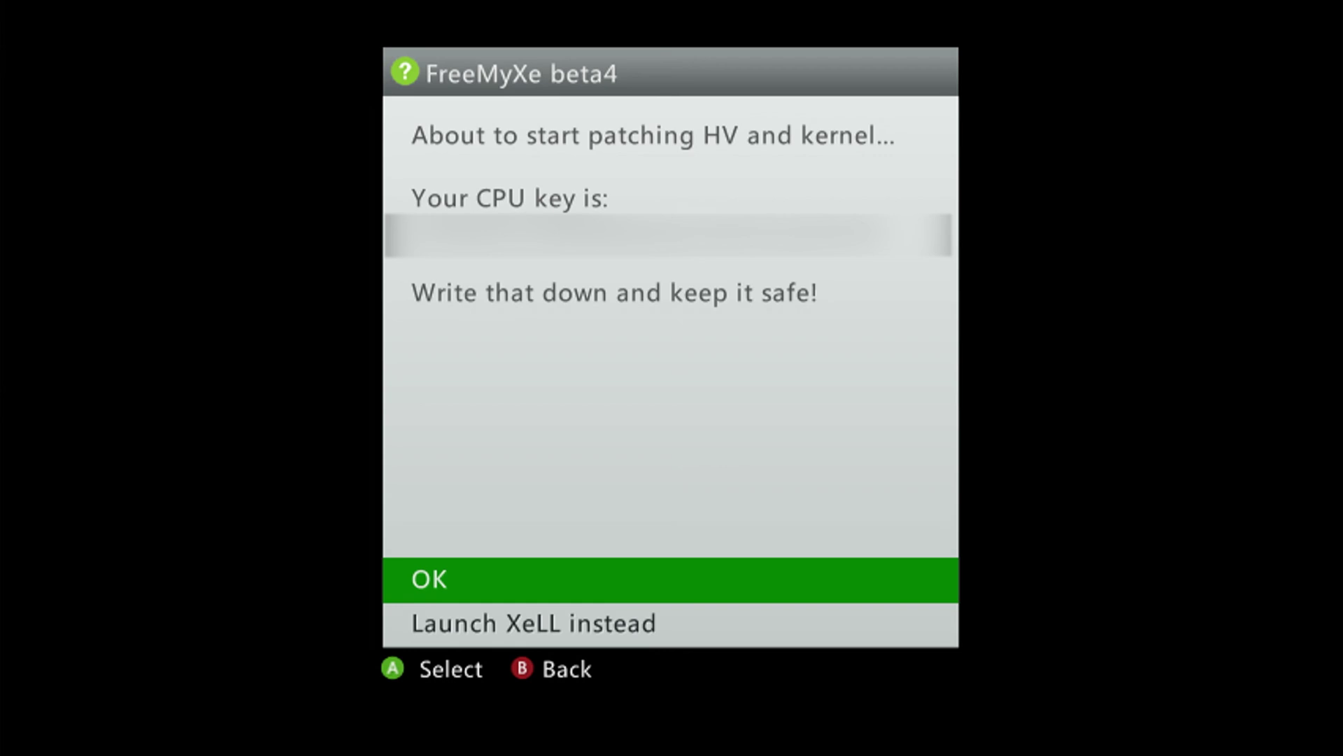
key("Return")
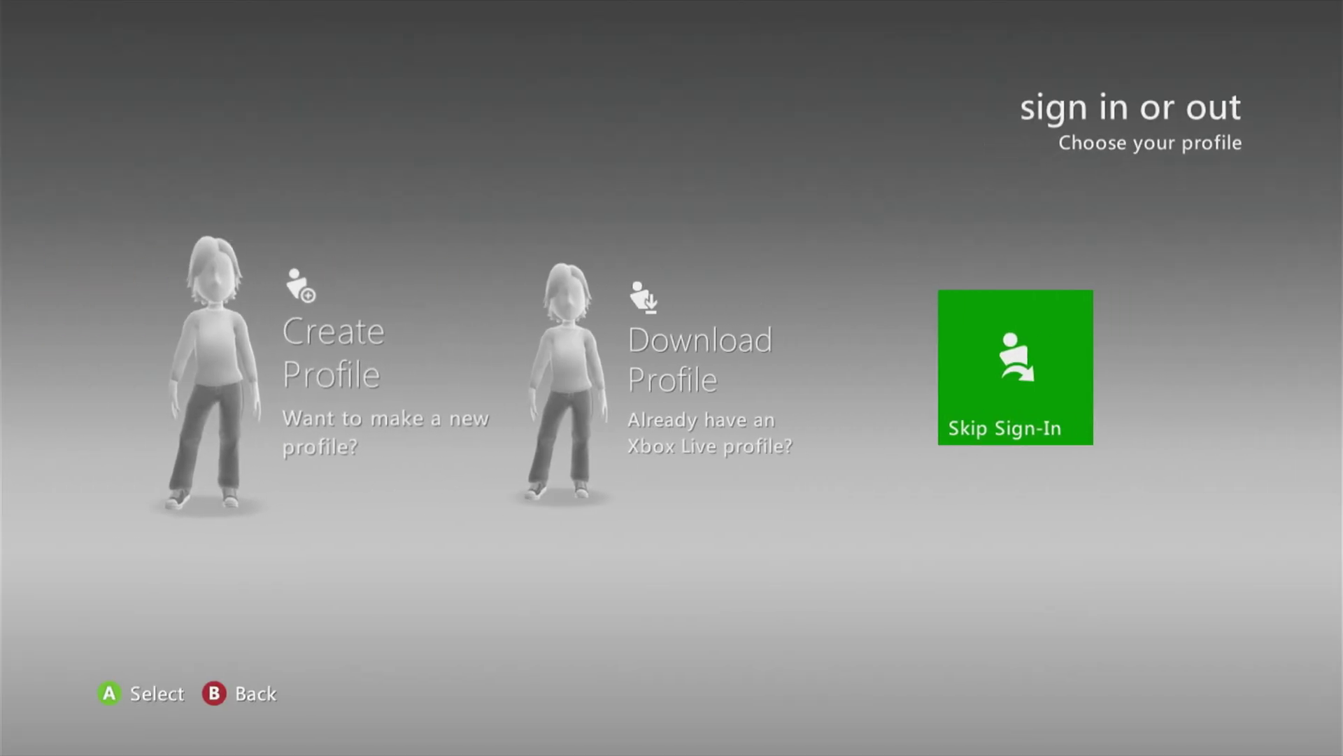
Step: Sign in with the first local profile
key("Right")
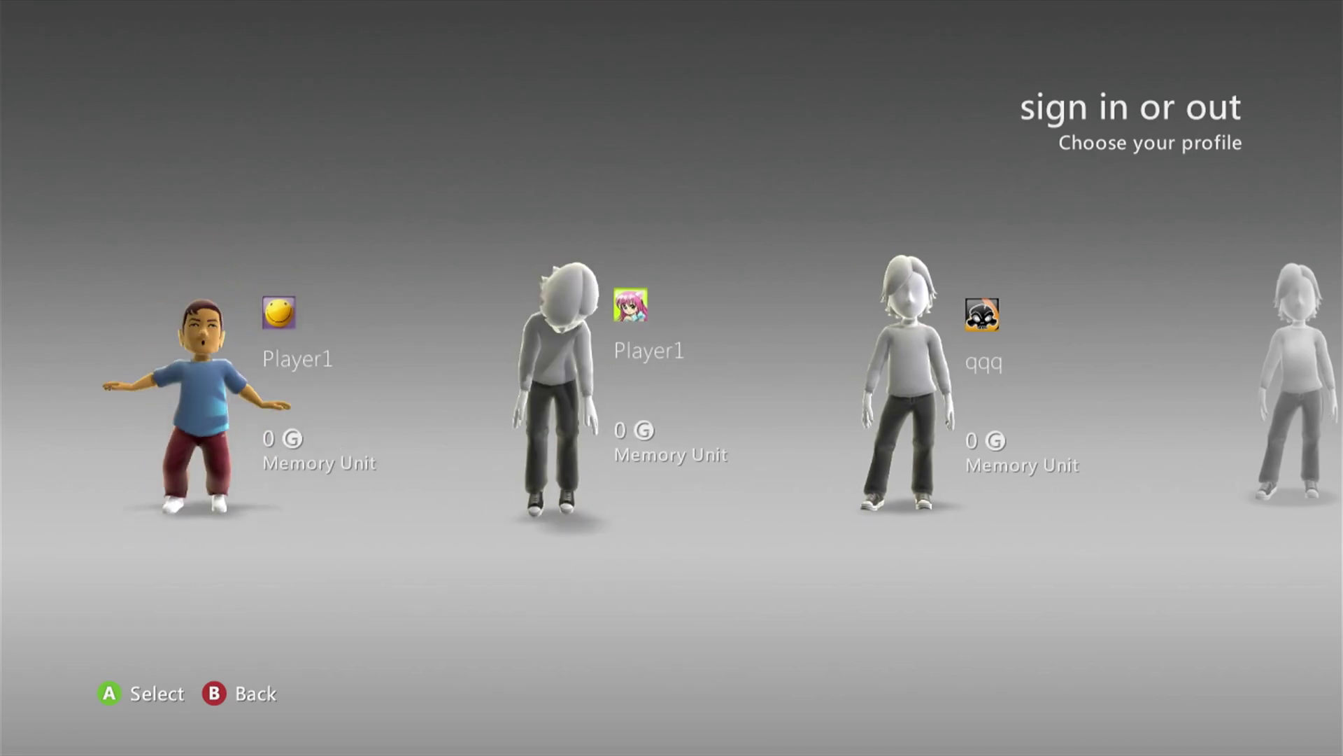
key("Left")
key("Return")
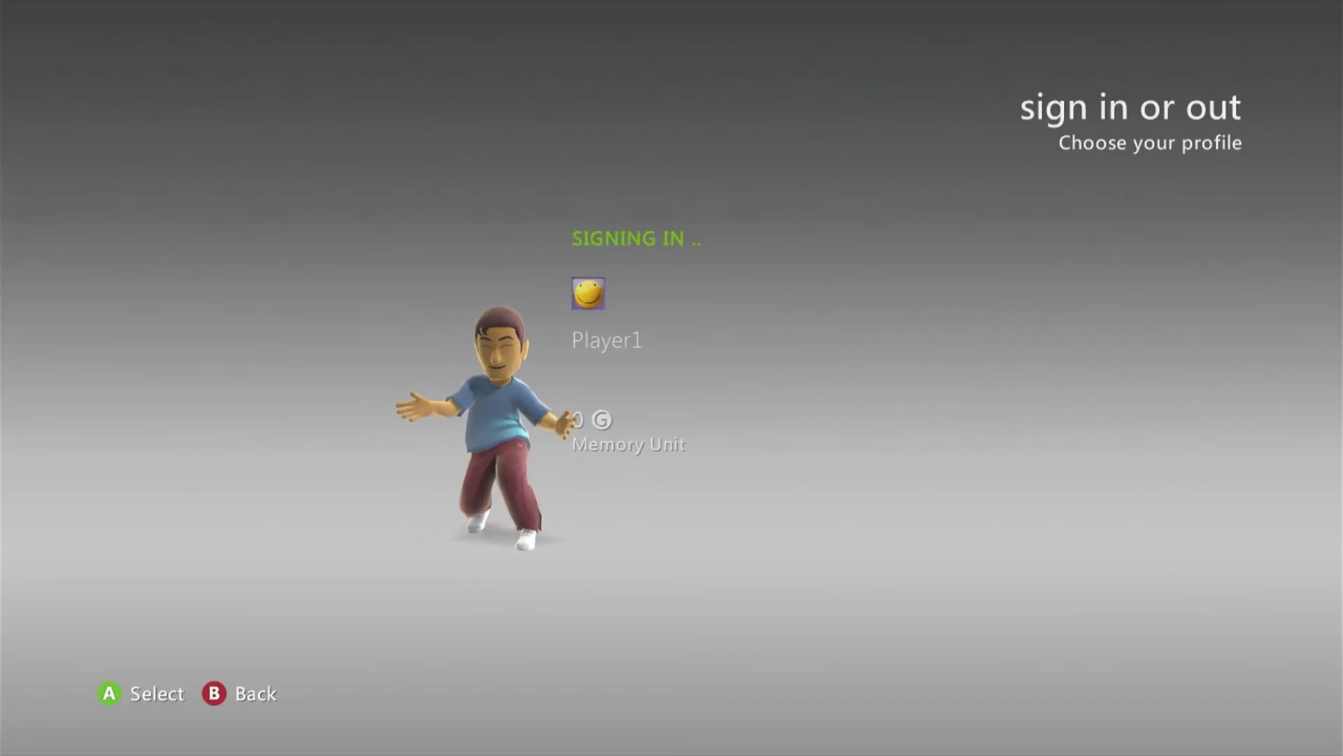
Step: Launch XeXMenu 1.1 from My Games on the games tab
key("Right")
key("Right")
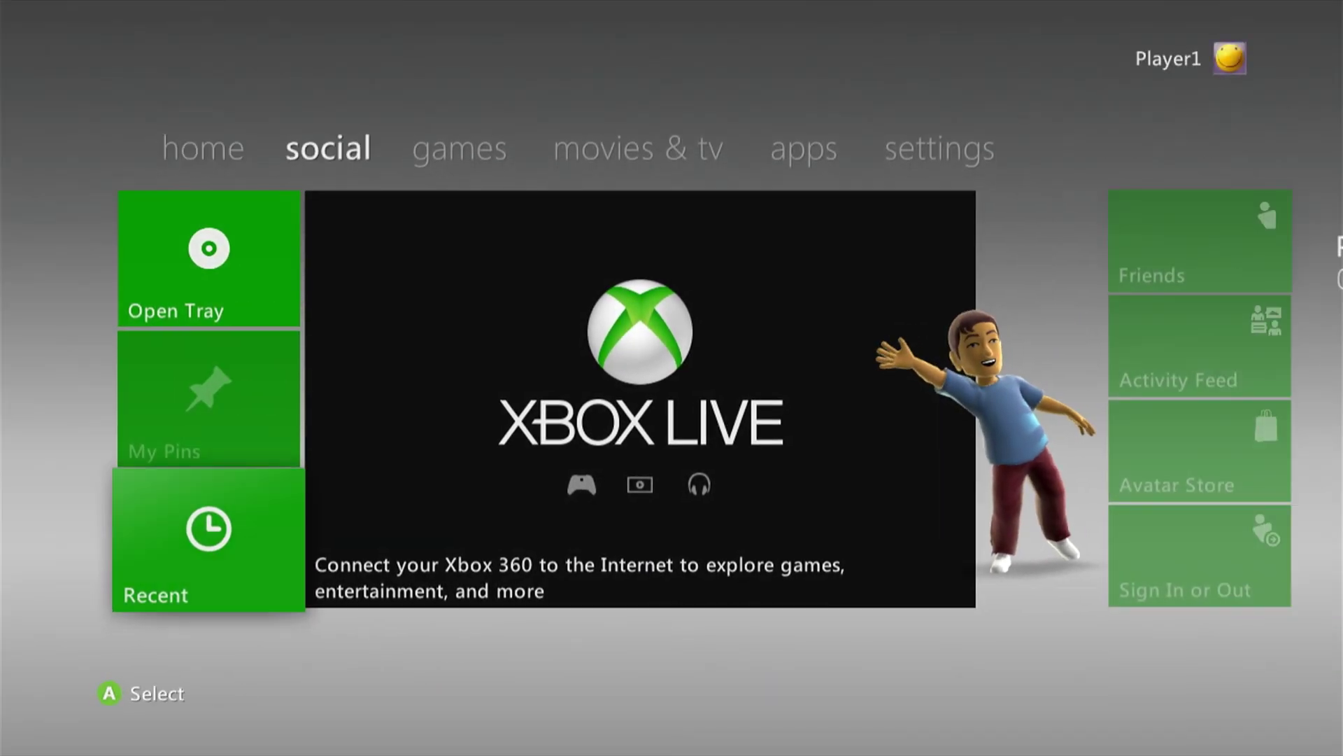
key("Return")
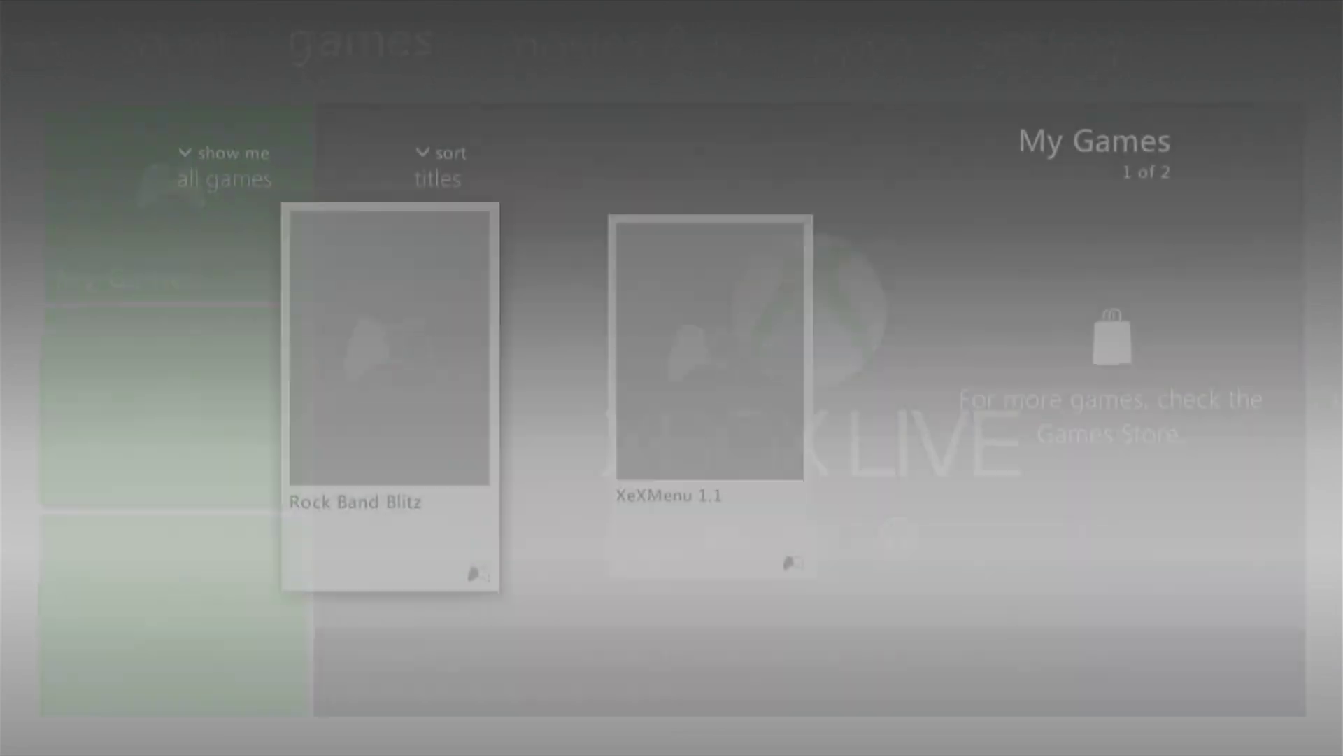
key("Right")
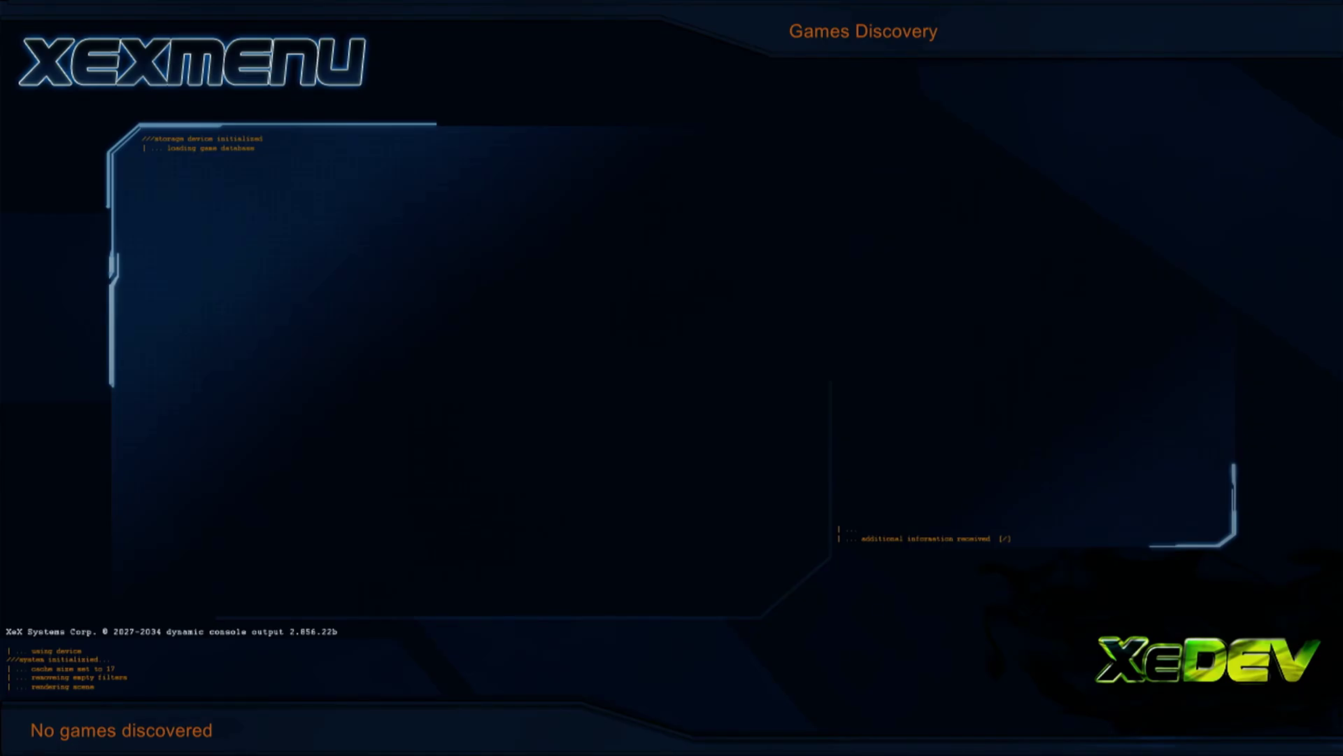
Step: On Usb0:, open the NANDdump_patched folder to start nandflasher.xex
key("Right")
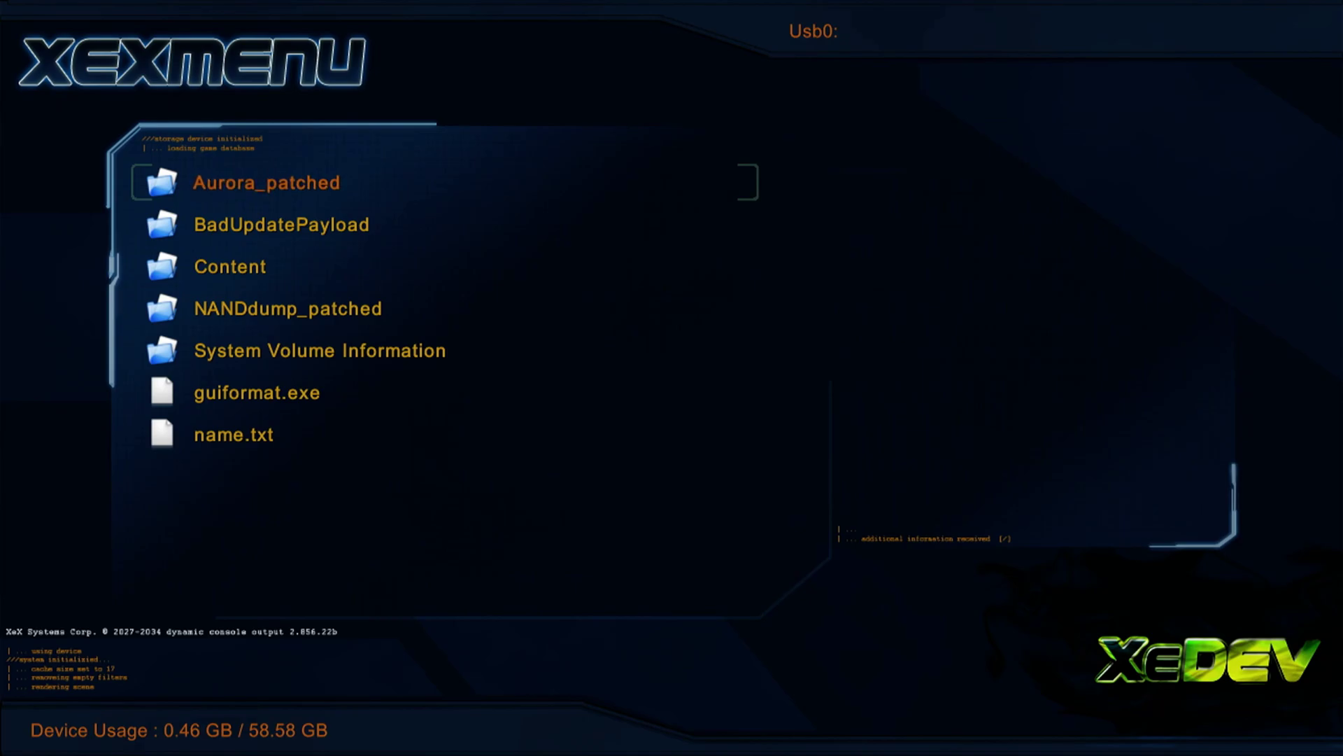
key("Down")
key("Down")
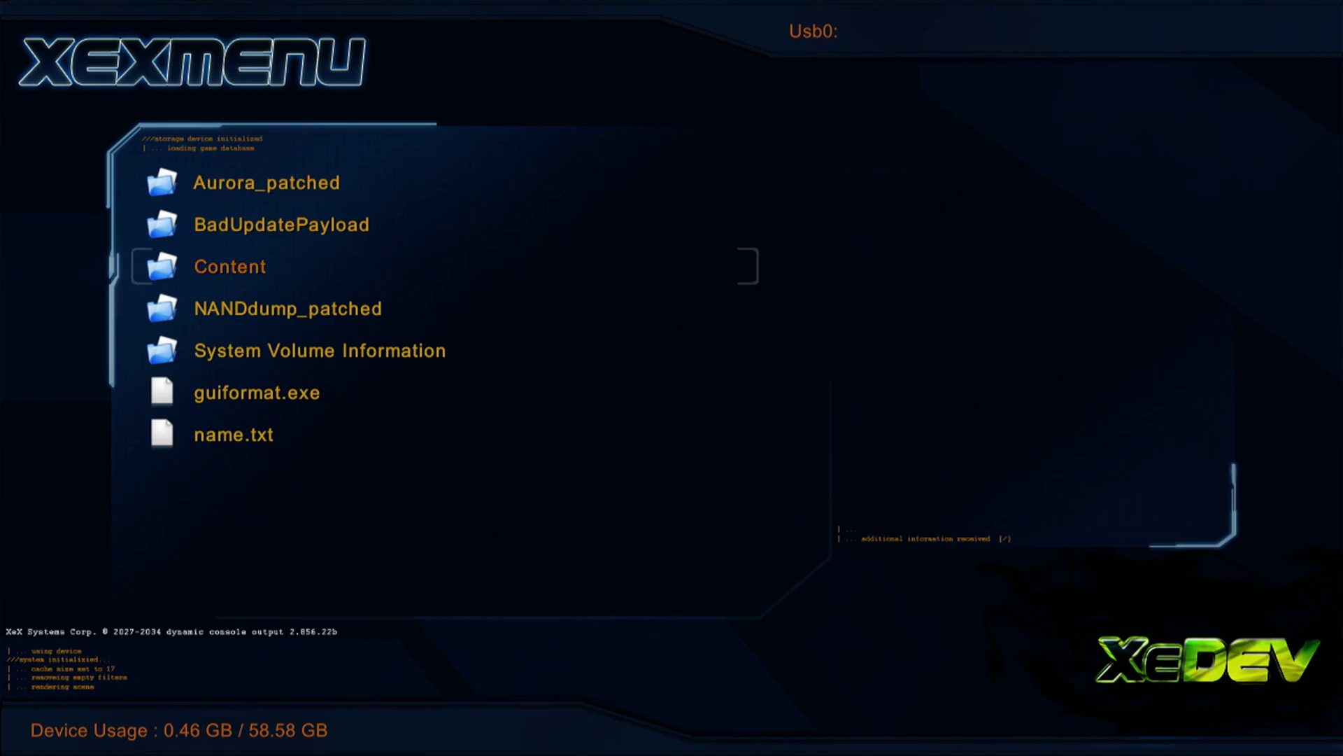
key("Down")
key("Up")
key("Up")
key("Down")
key("Down")
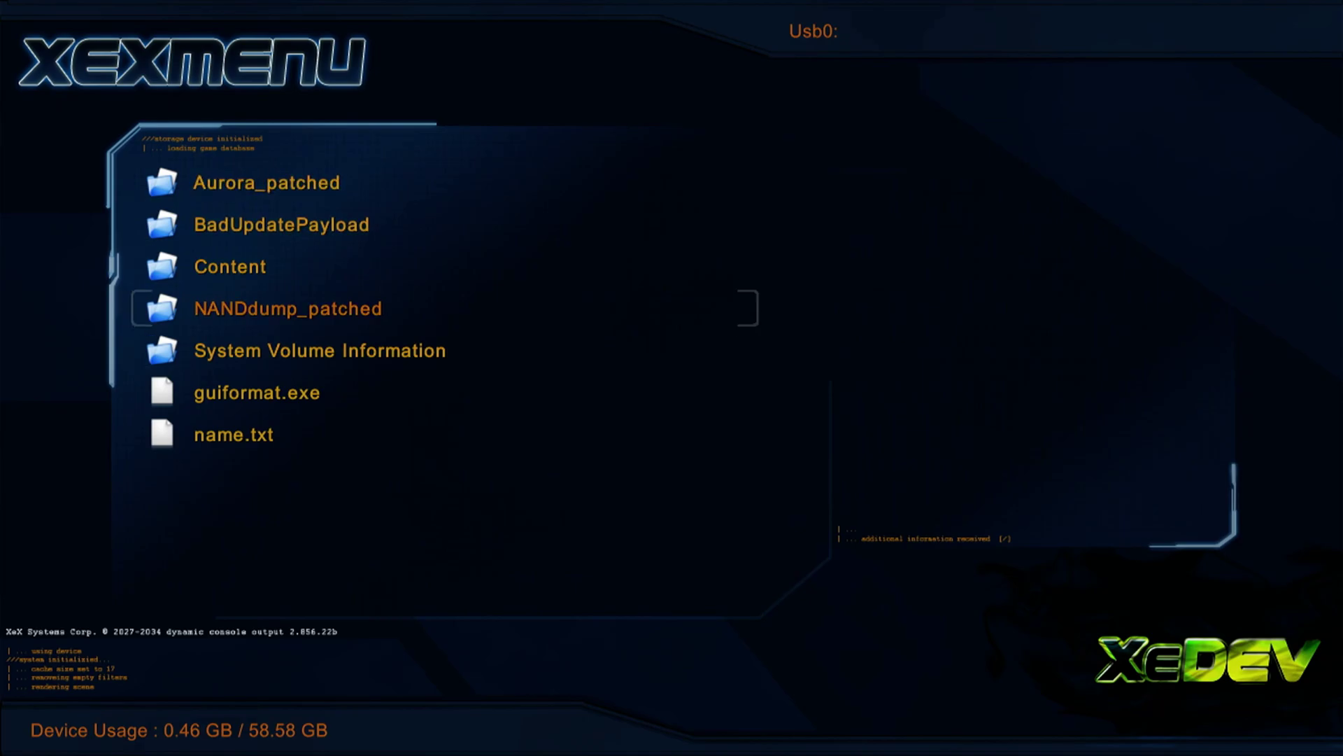
key("Up")
key("Down")
key("Down")
key("Up")
key("Return")
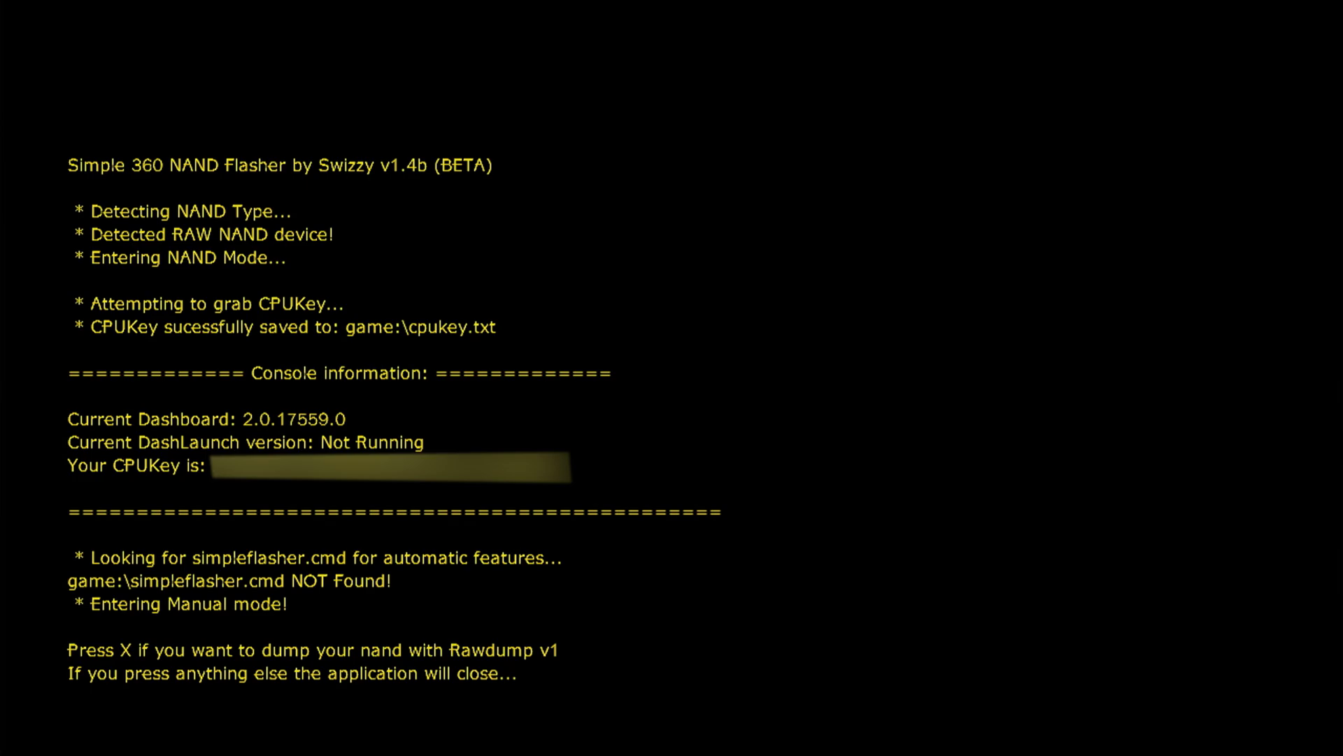
Step: Dump the NAND with Rawdump v1 to game:\flashdmp.bin and let it finish
key("x")
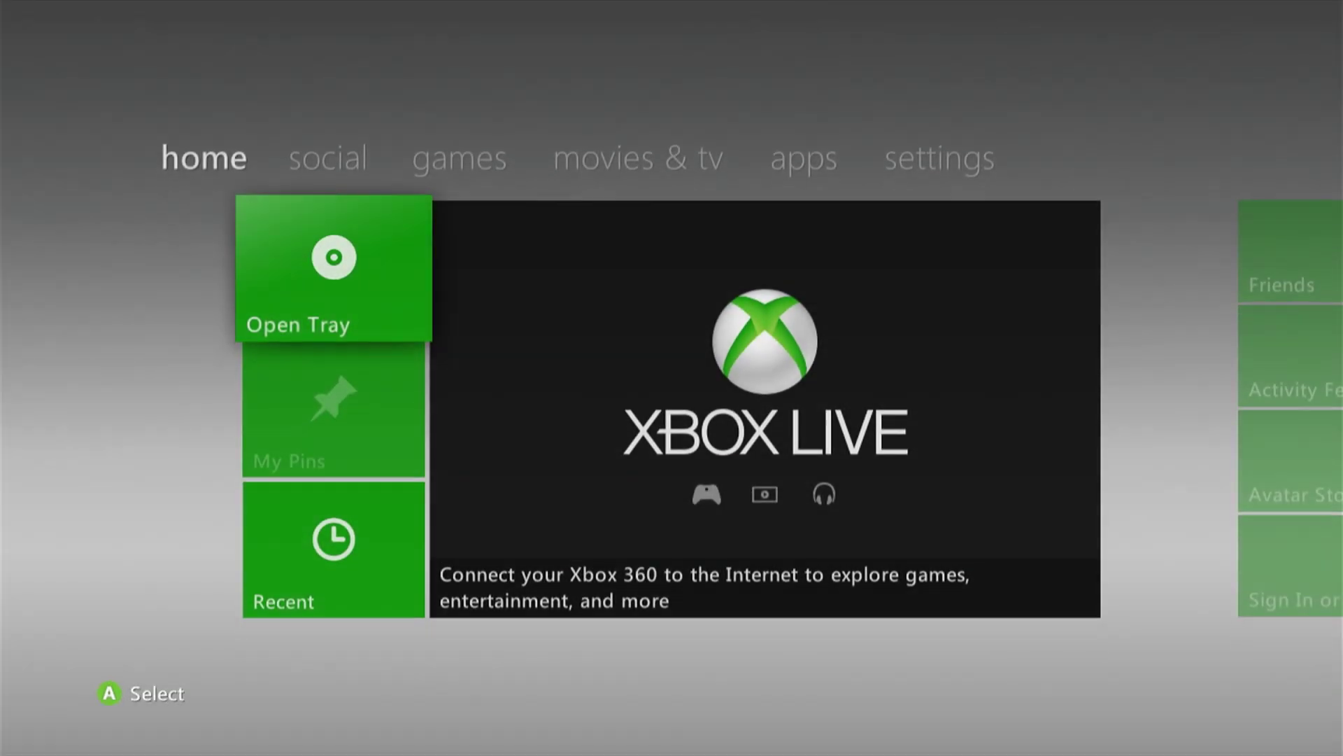
Step: Relaunch XeXMenu 1.1 from My Games on the games tab
key("Right")
key("Right")
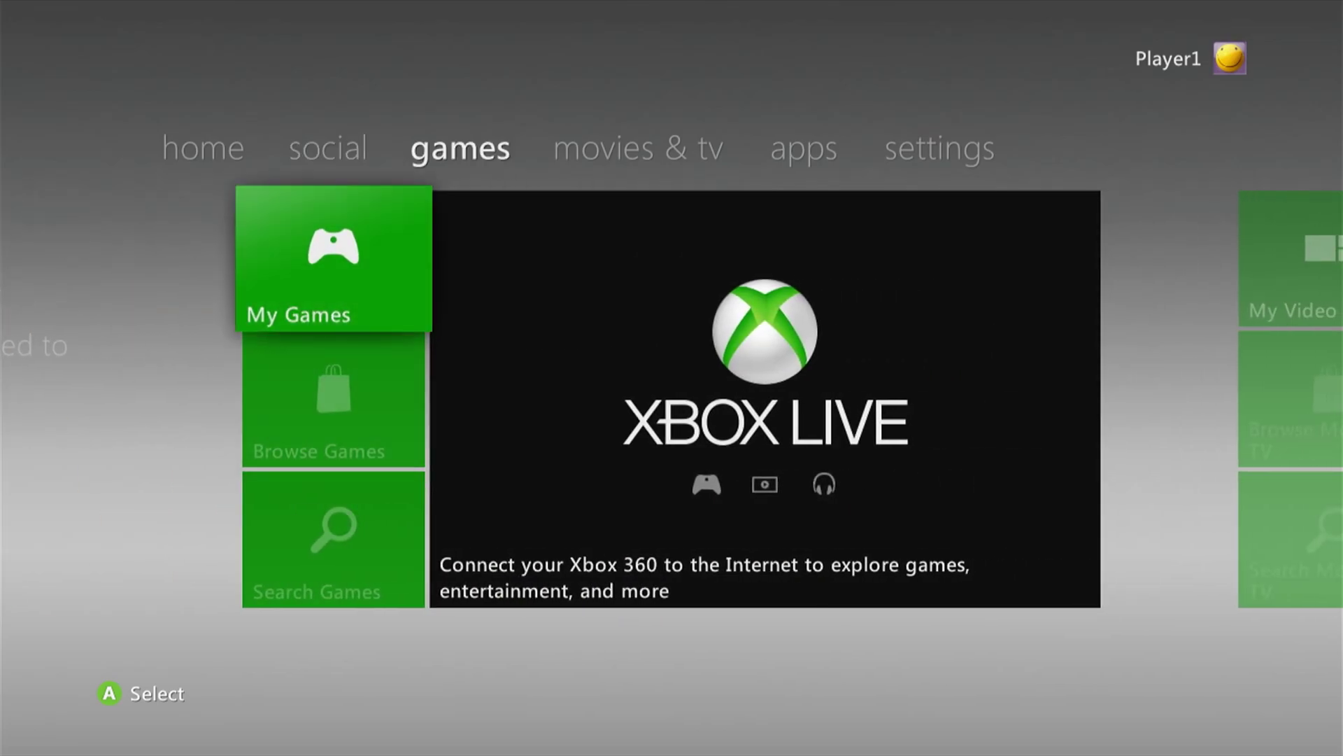
key("Return")
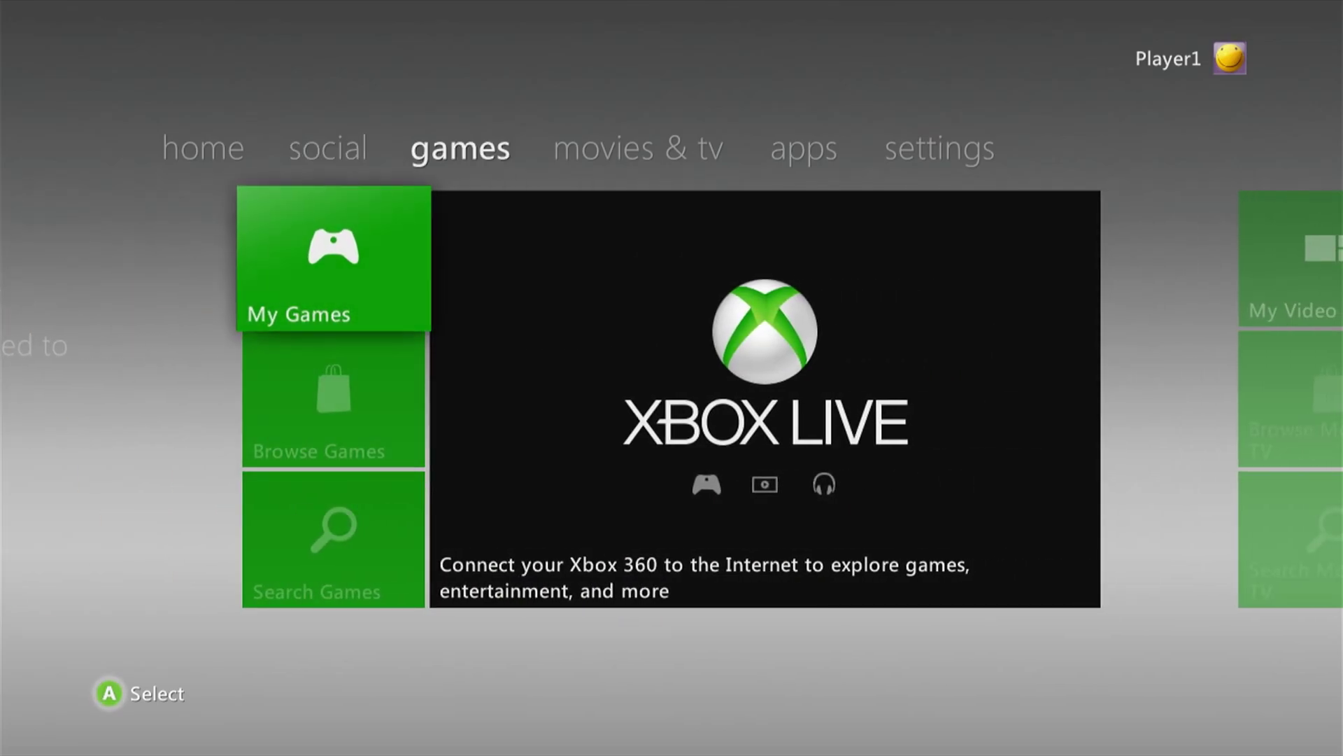
key("Right")
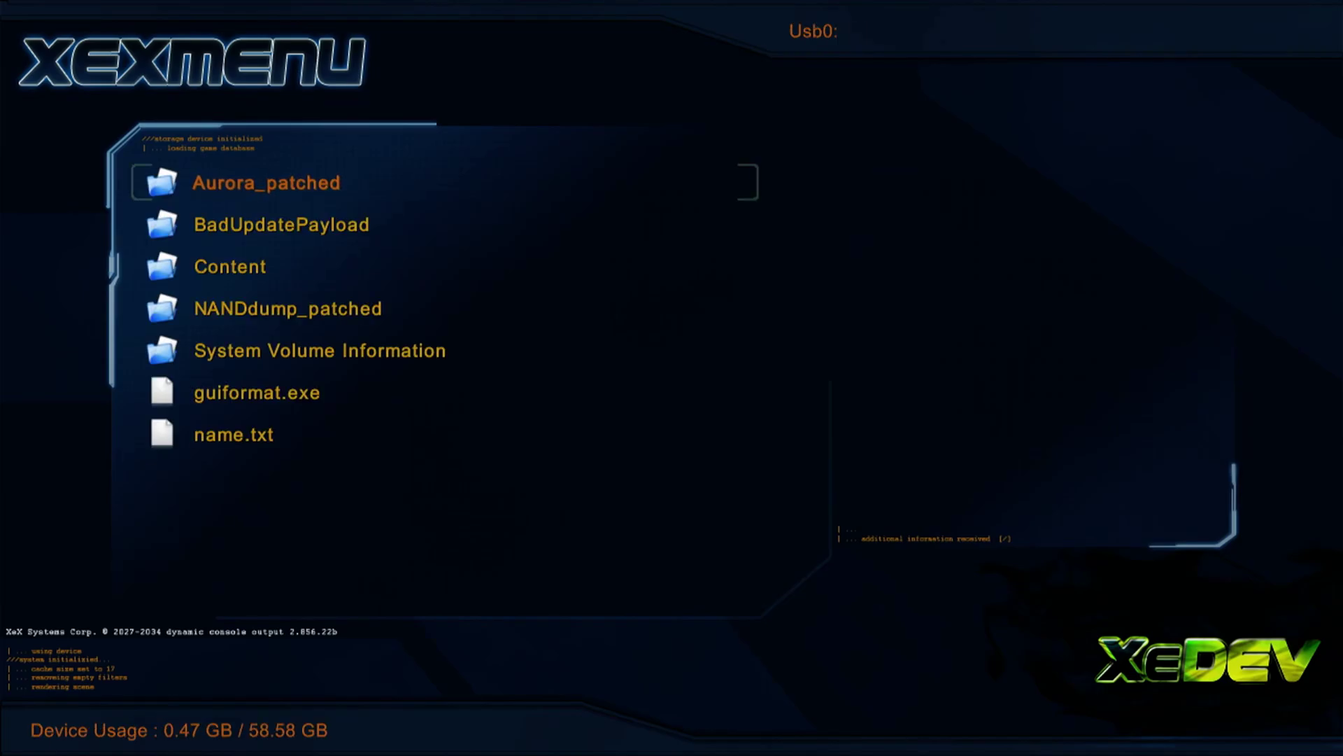
Step: Open the Aurora_patched folder and launch Aurora.xex
key("Return")
key("Down")
key("Down")
key("Down")
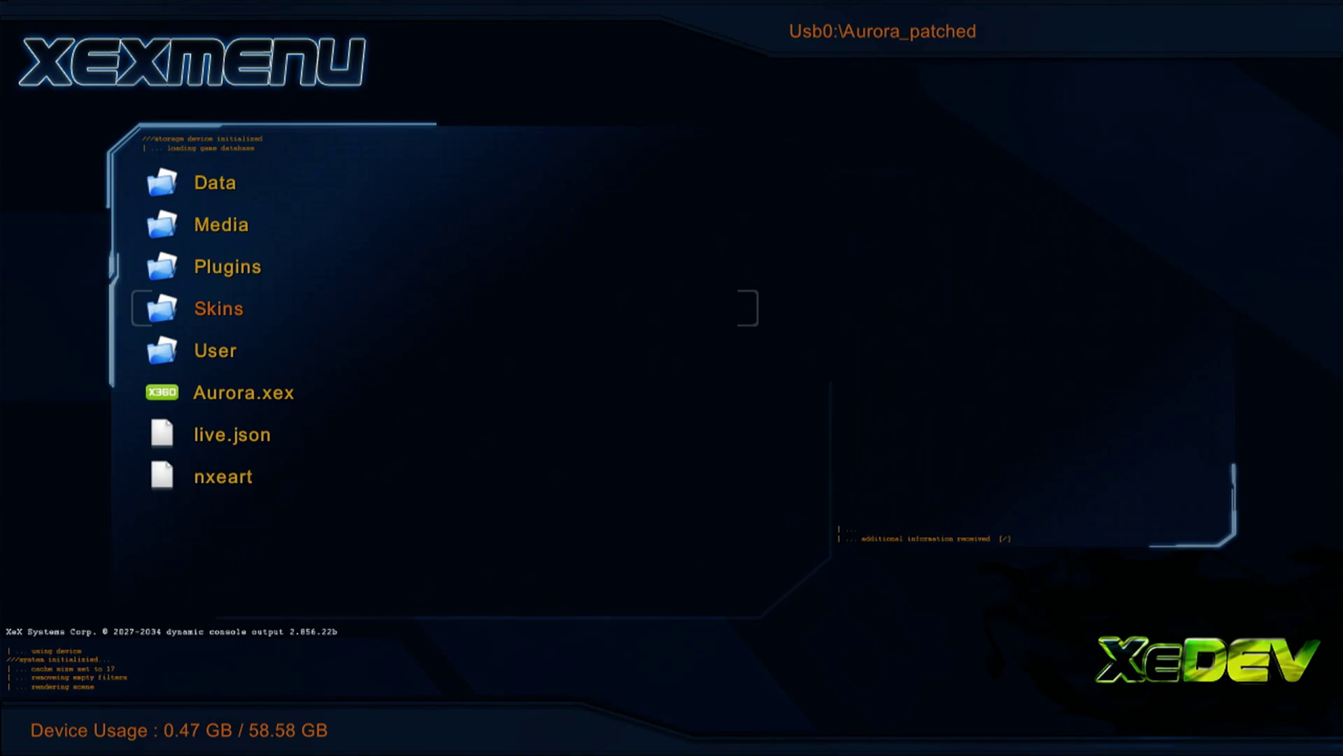
key("Down")
key("Down")
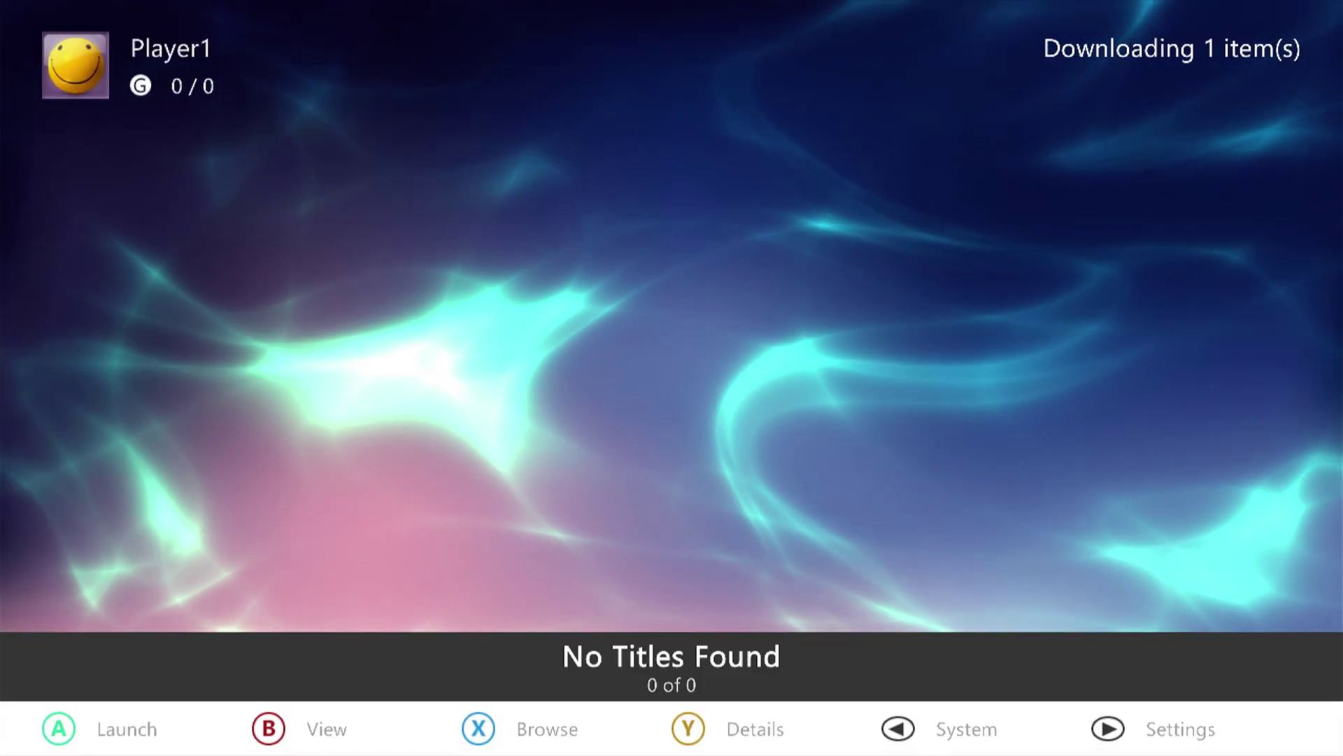
Step: Look through Aurora's settings pages (Profile, Modules, Assets), then close settings
key("BackSpace")
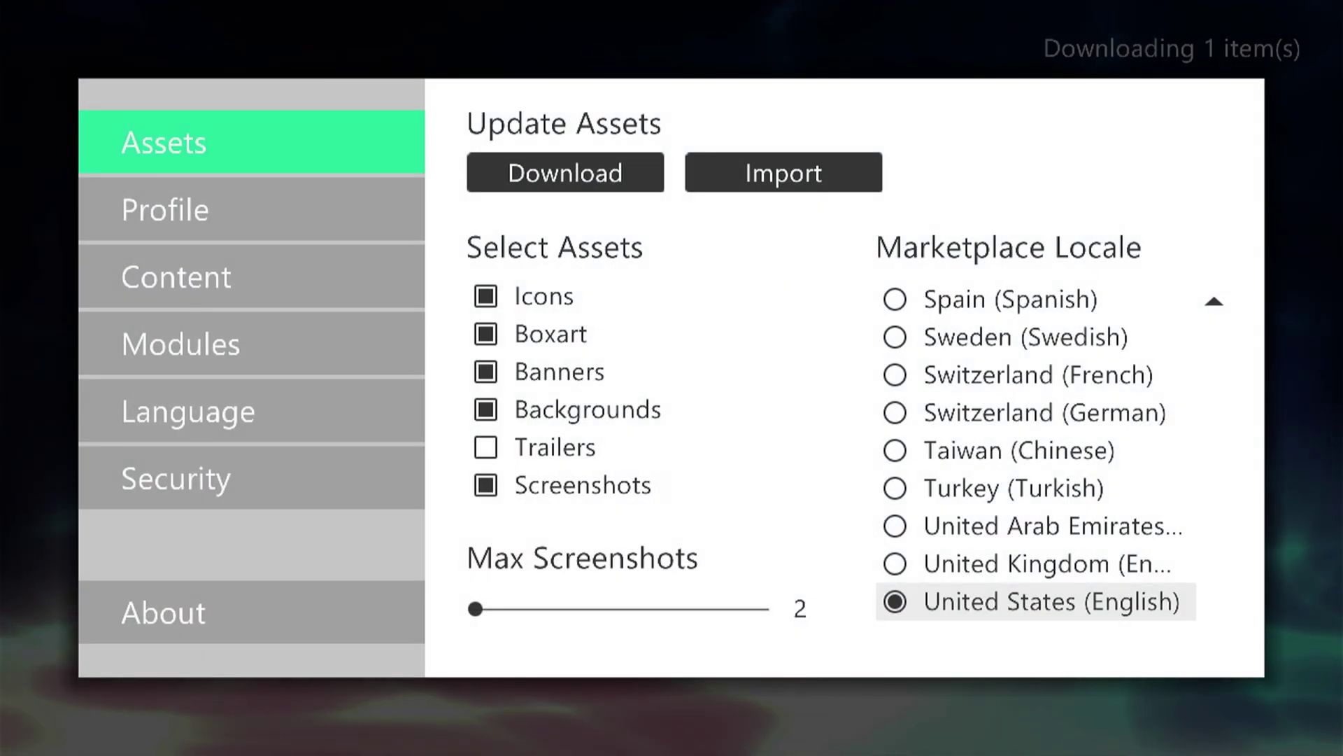
key("Down")
key("Down")
key("Down")
key("Down")
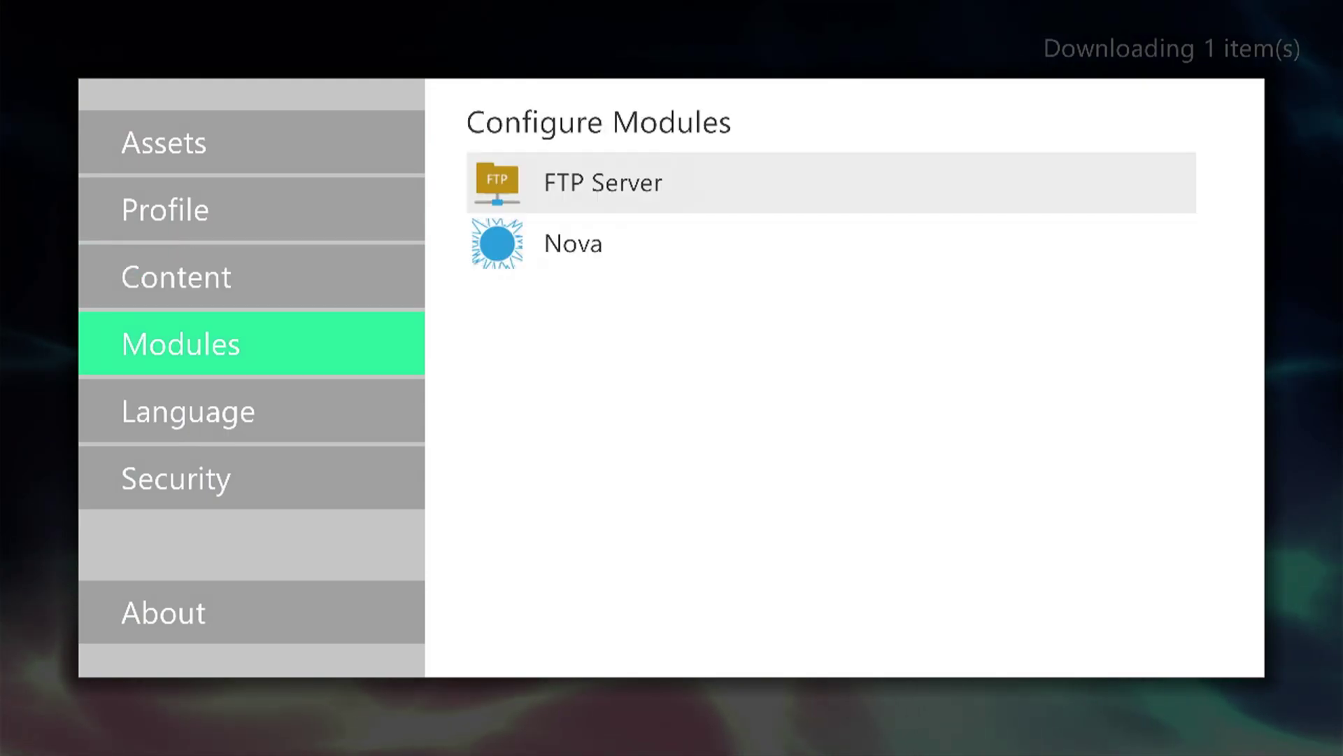
key("Down")
key("Up")
key("Up")
key("Up")
key("Up")
key("Up")
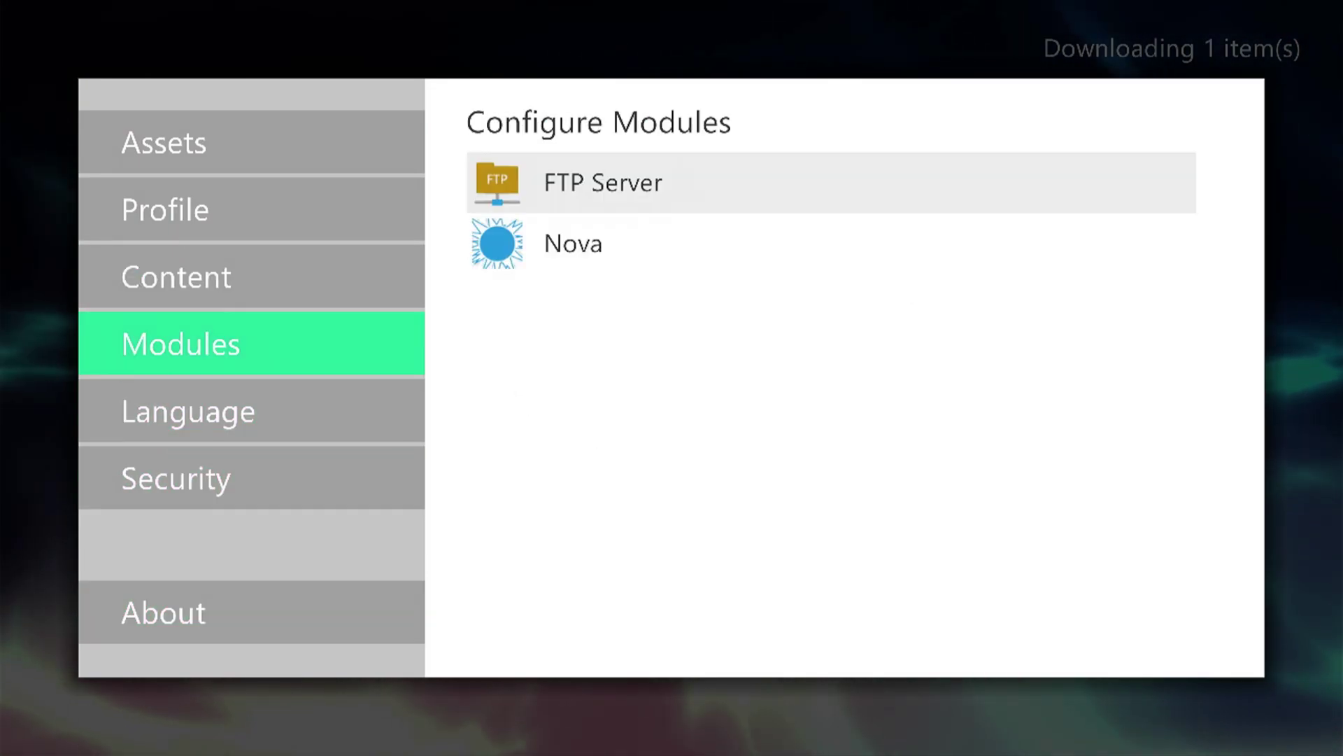
key("Escape")
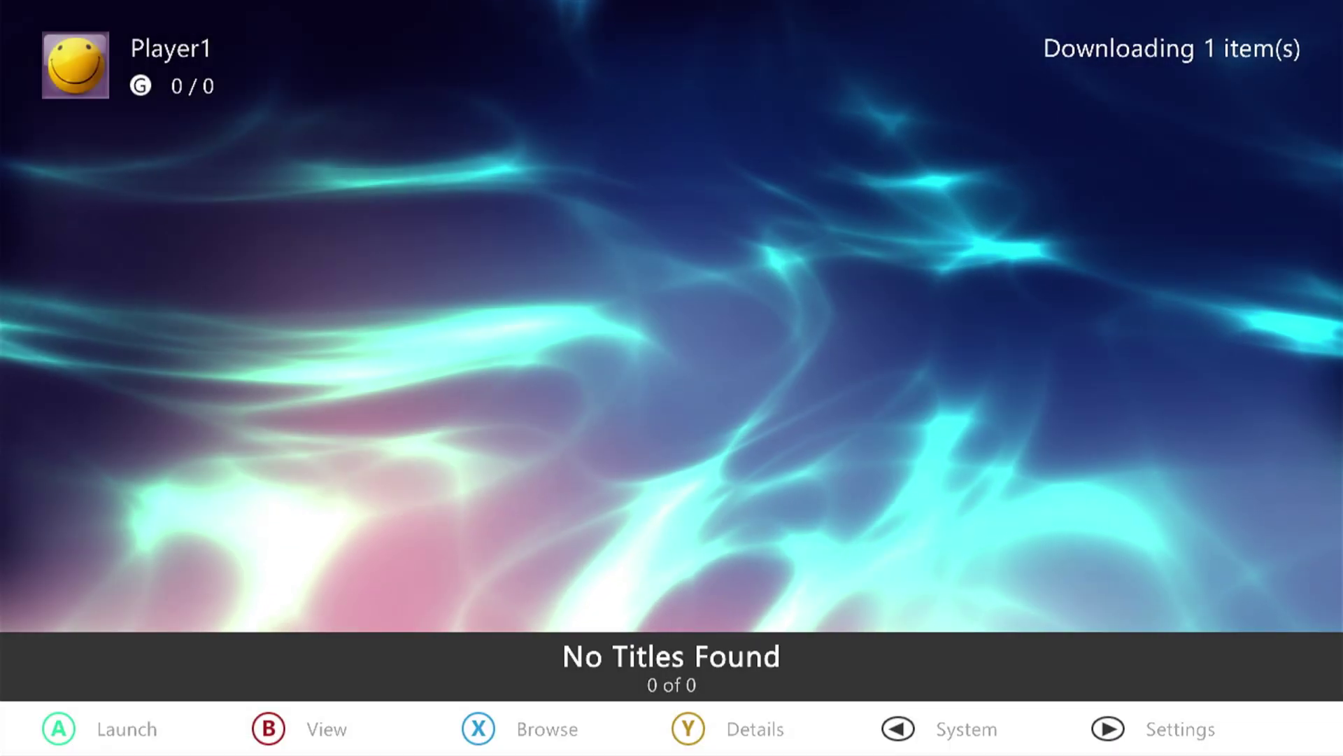
Step: Open the system tools overview and enter the File Manager
key("BackSpace")
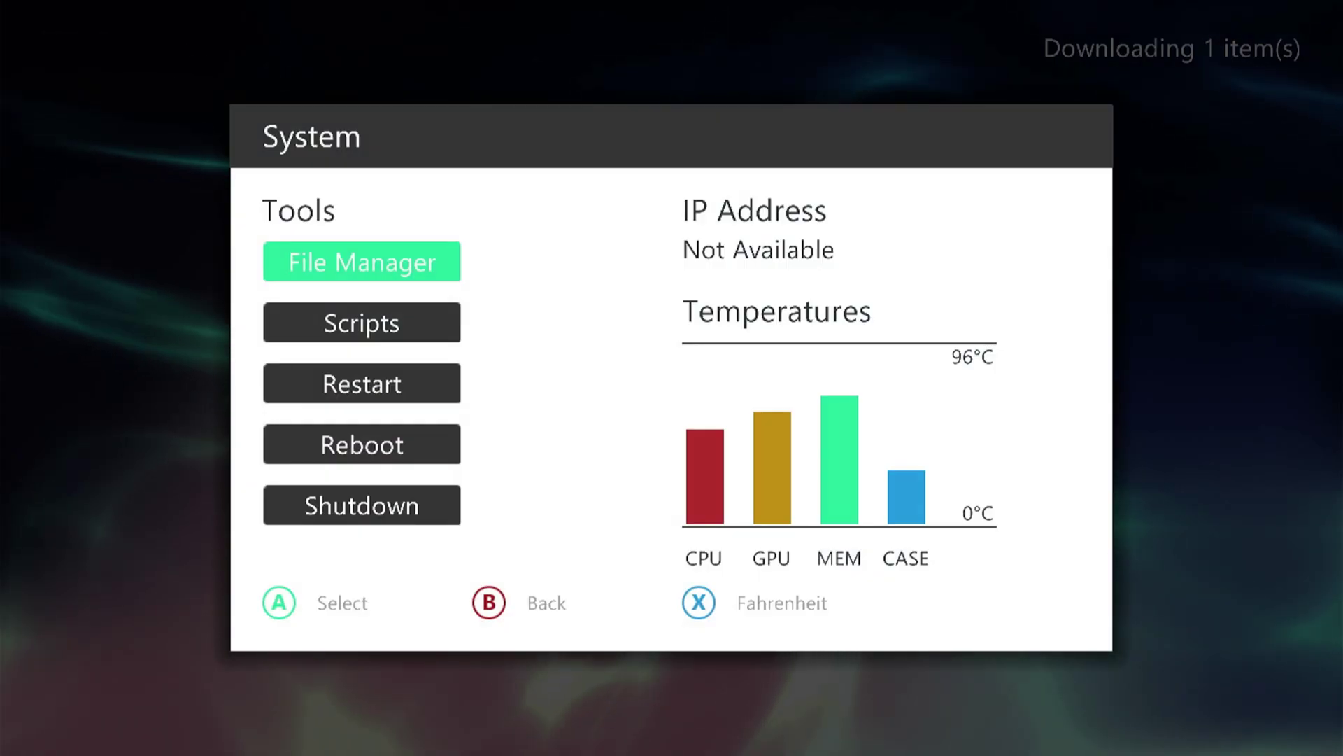
key("Down")
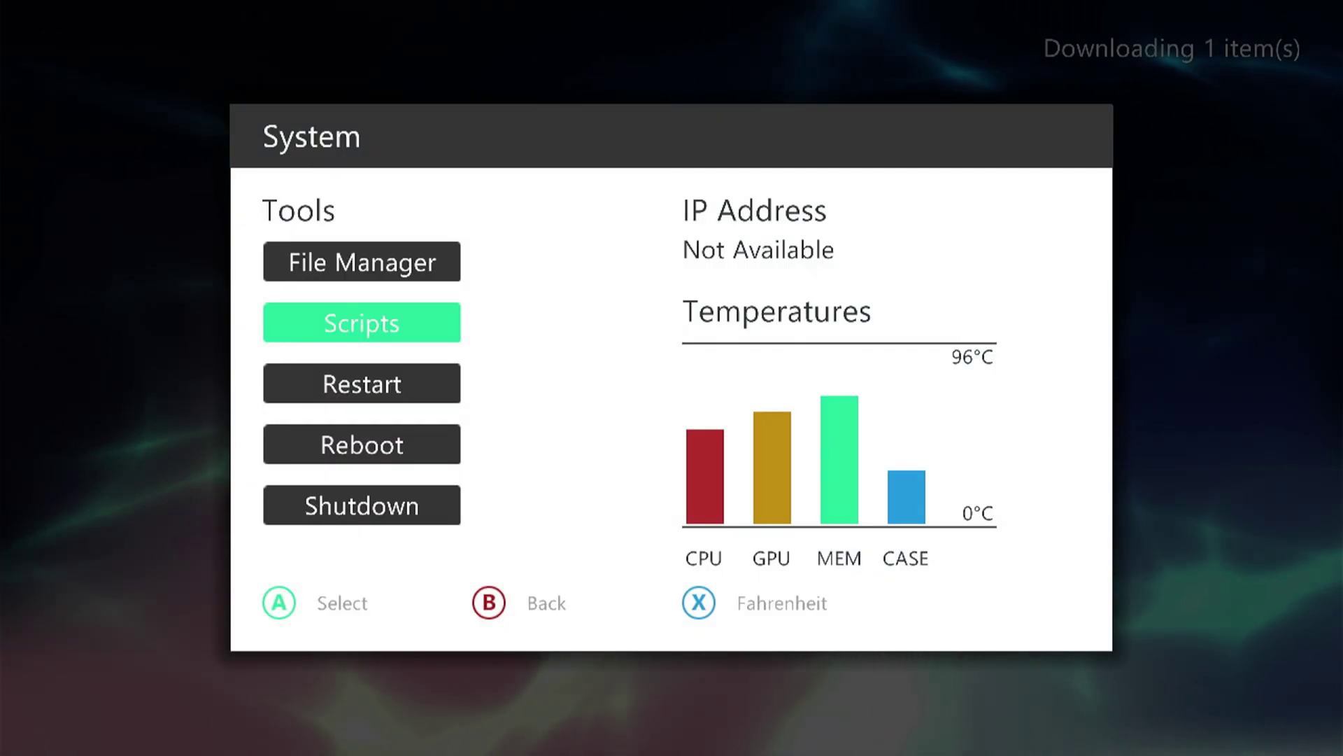
key("Up")
key("Down")
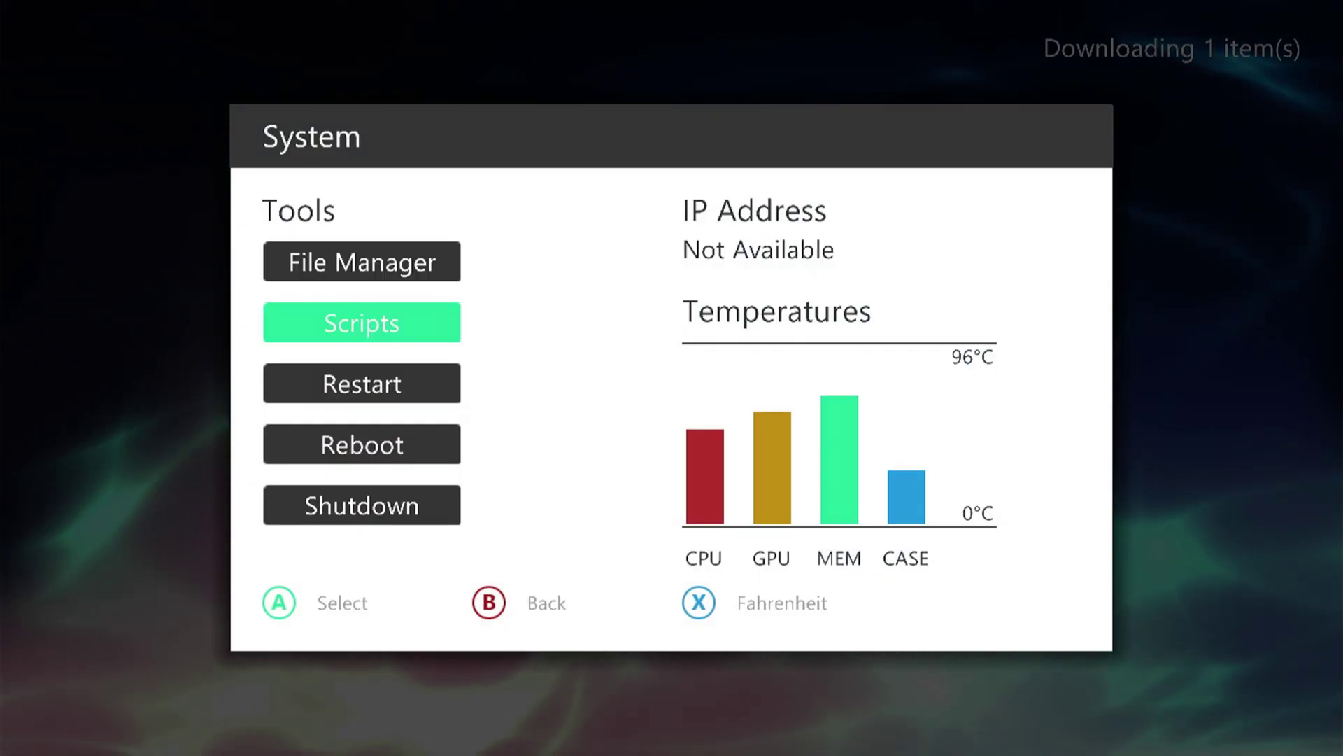
key("Up")
key("Return")
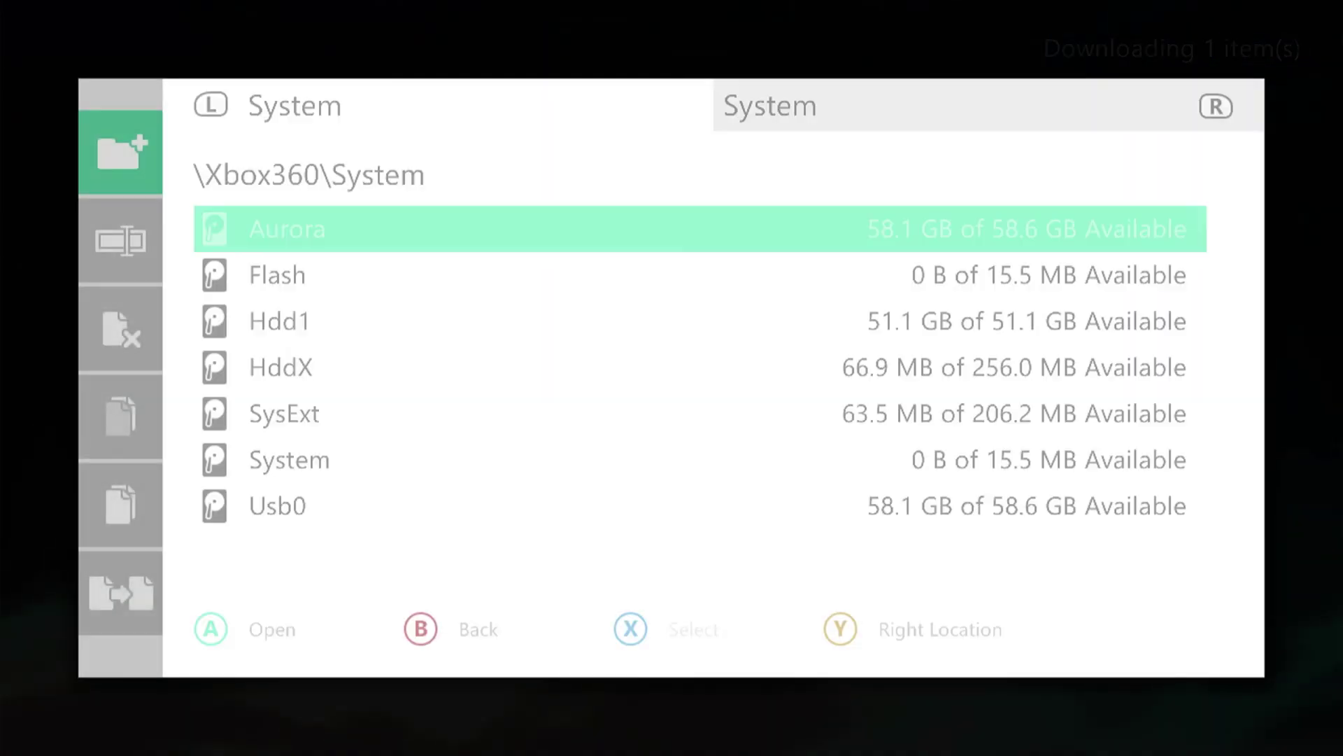
Step: Browse the File Manager's drives and file operations, then back out to system tools
key("Right")
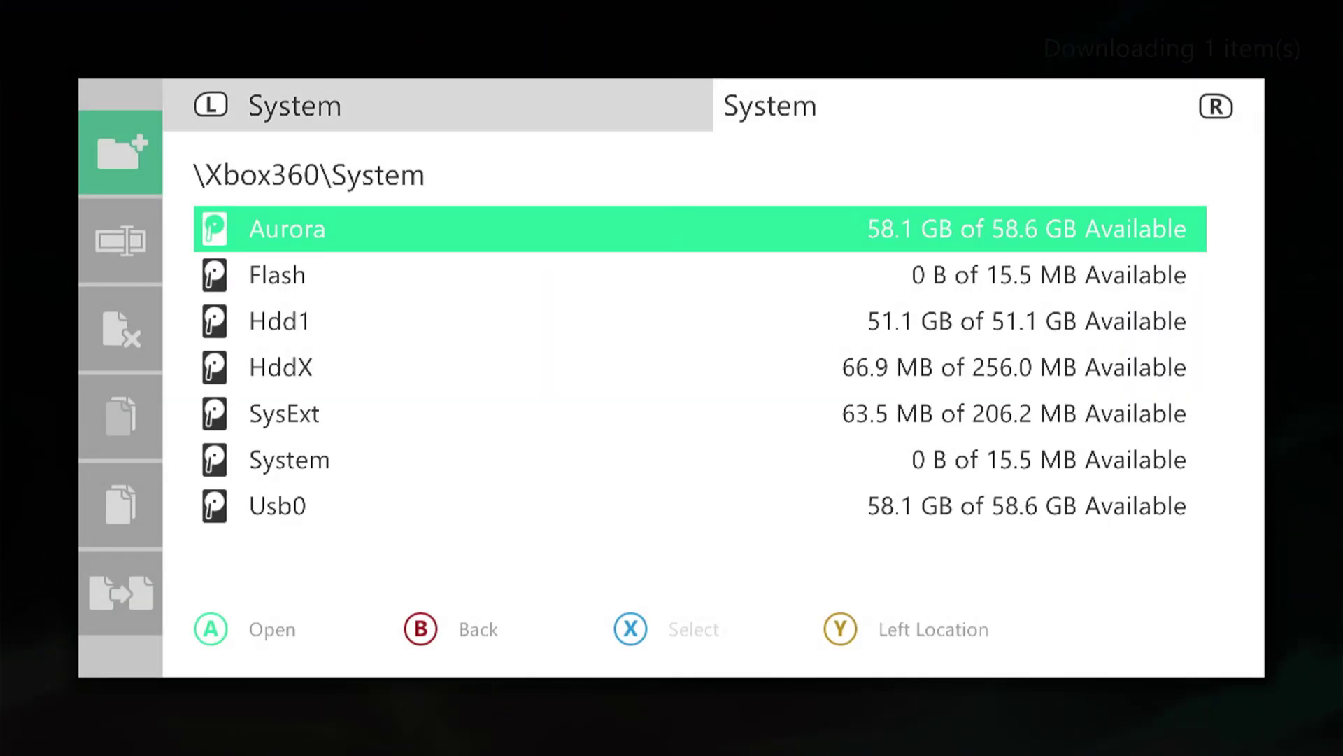
key("Left")
key("Down")
key("Up")
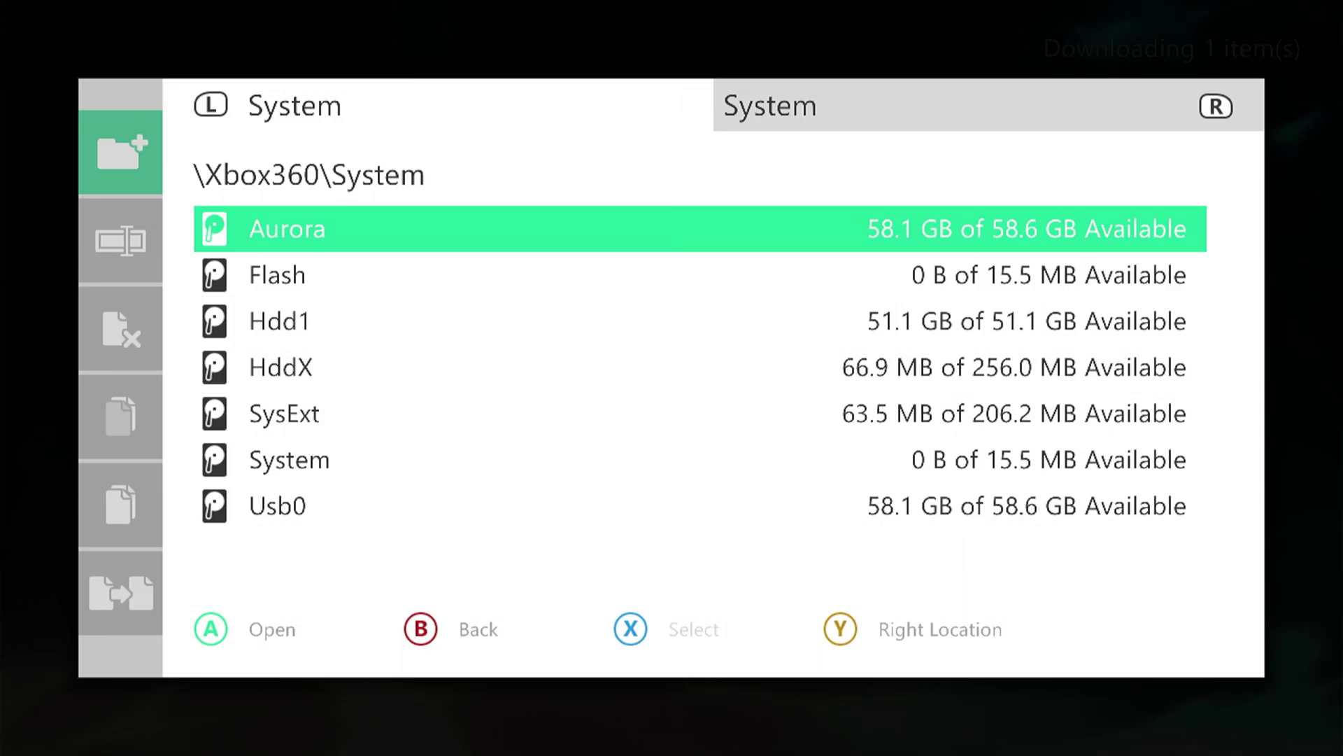
key("Left")
key("Down")
key("Down")
key("Down")
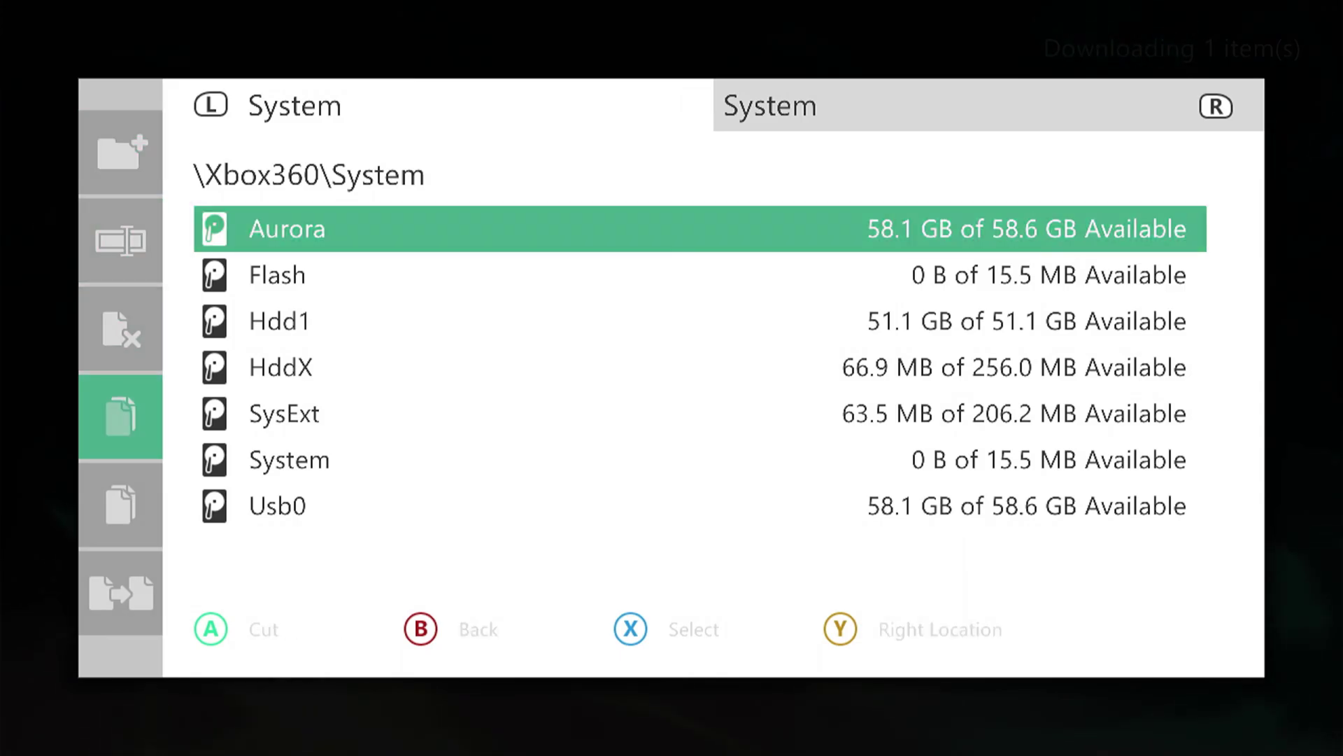
key("Down")
key("Down")
key("Up")
key("Up")
key("Up")
key("Up")
key("Up")
key("Right")
key("Right")
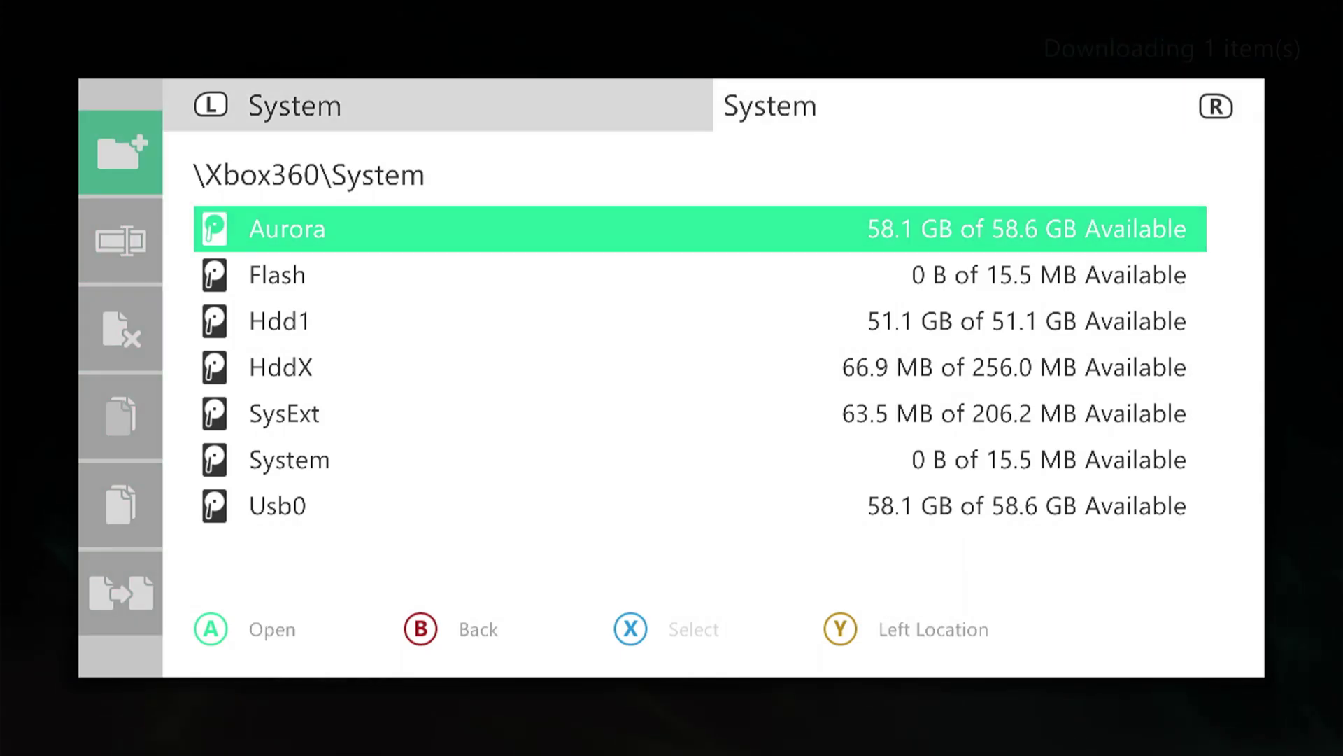
key("Left")
key("Escape")
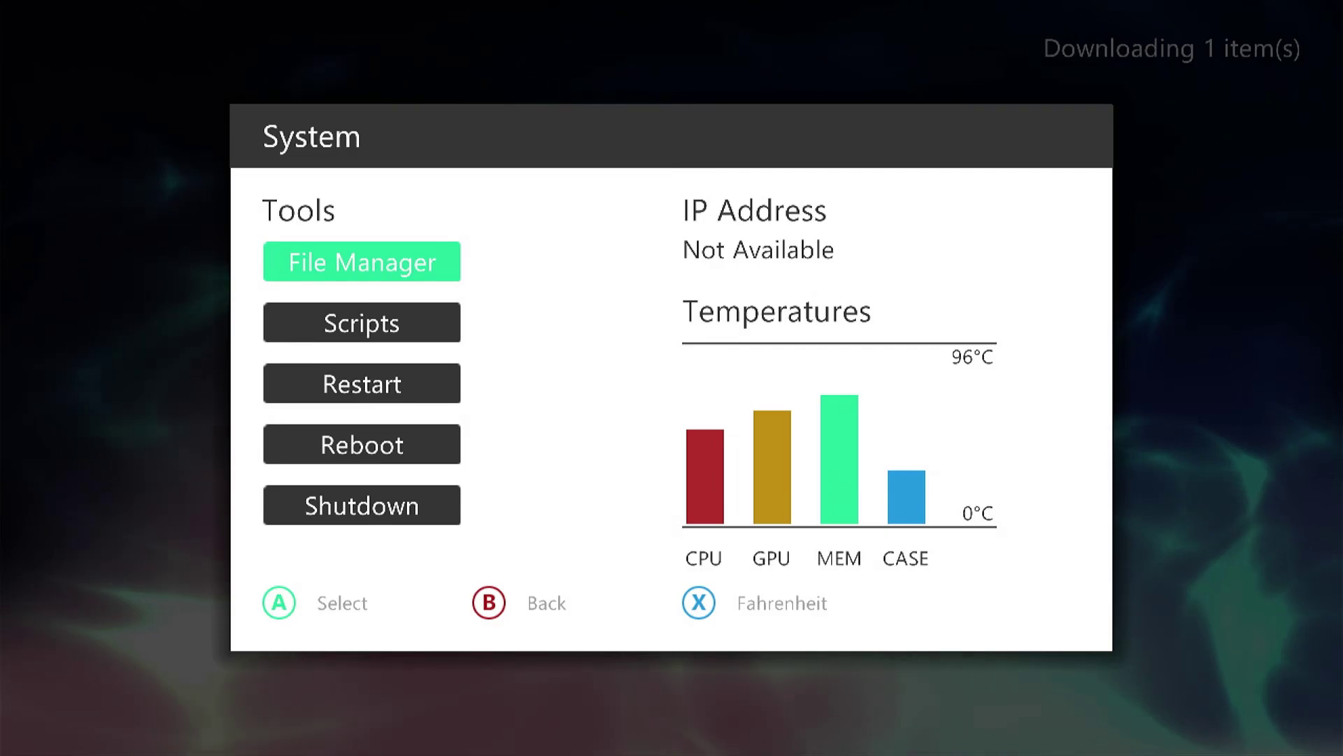
key("Down")
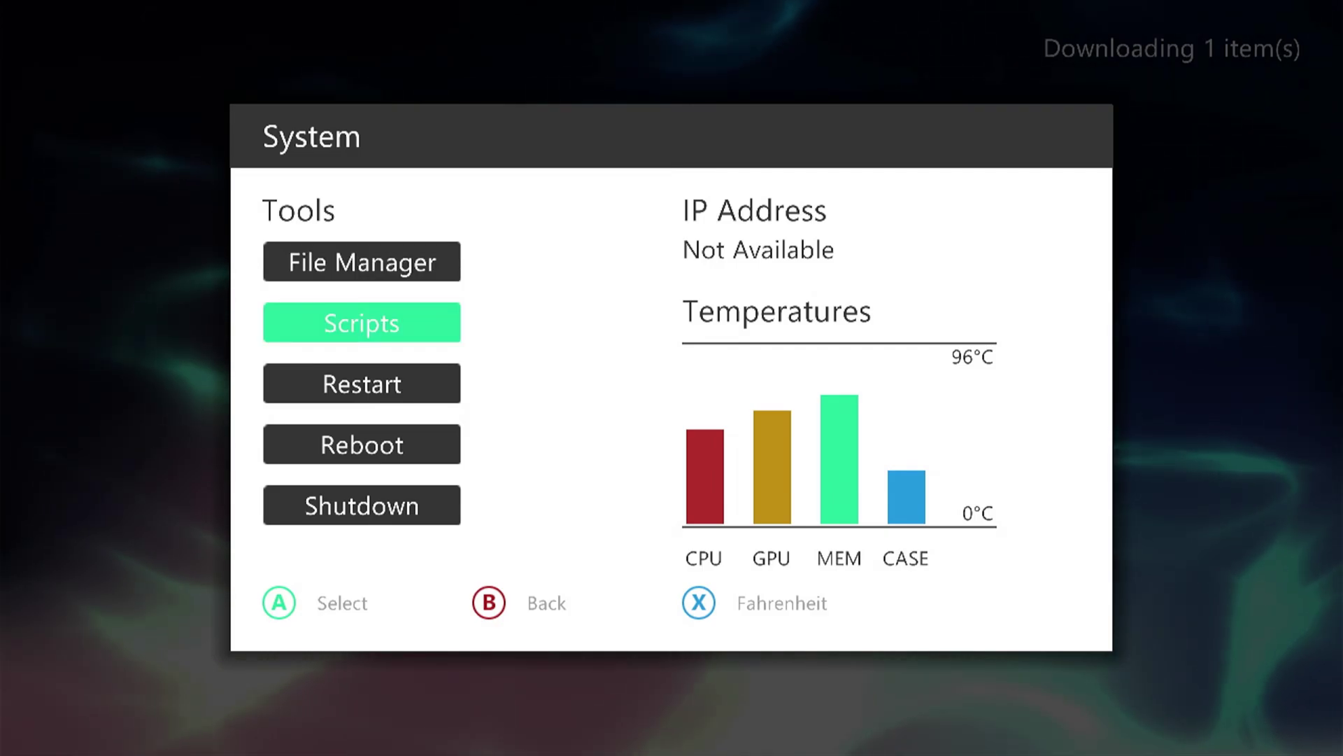
Step: Cycle the title filter categories, set it to Xbox 360, then bring up the Xbox Guide
key("Down")
key("Down")
key("Escape")
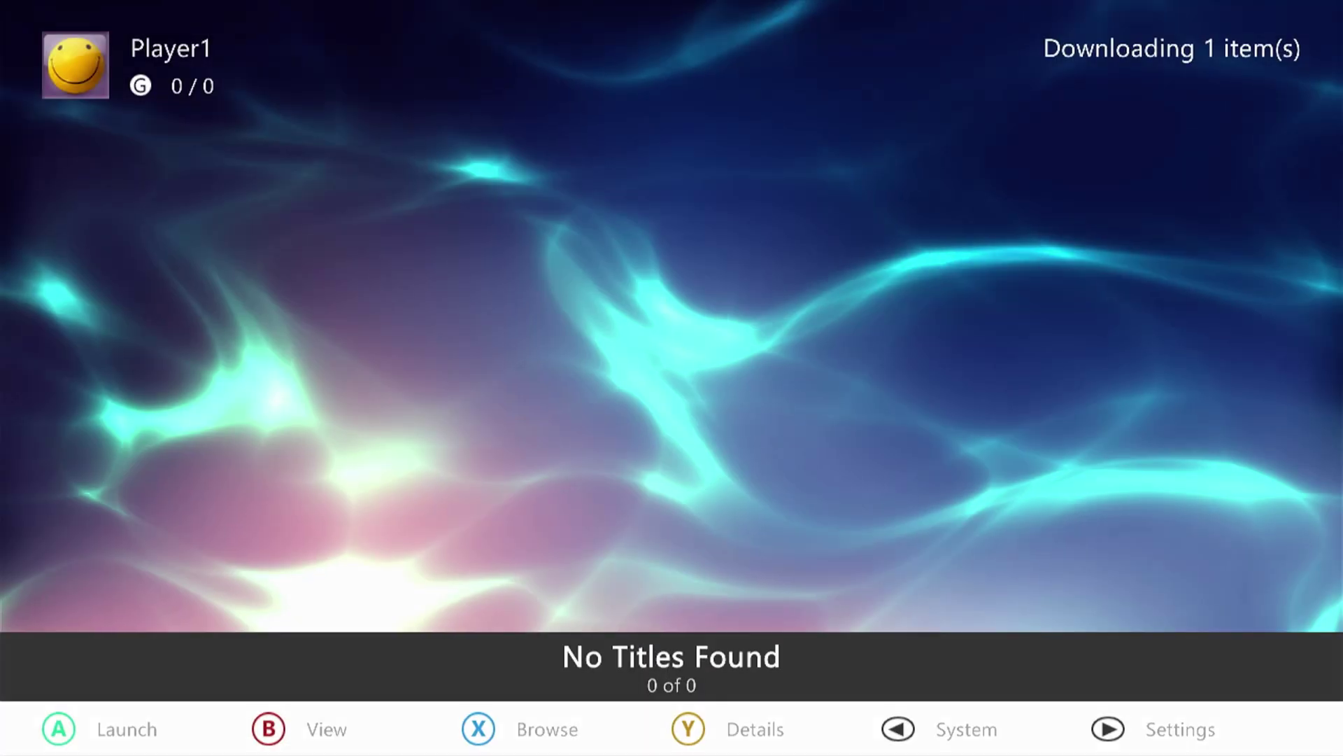
key("Down")
key("Left")
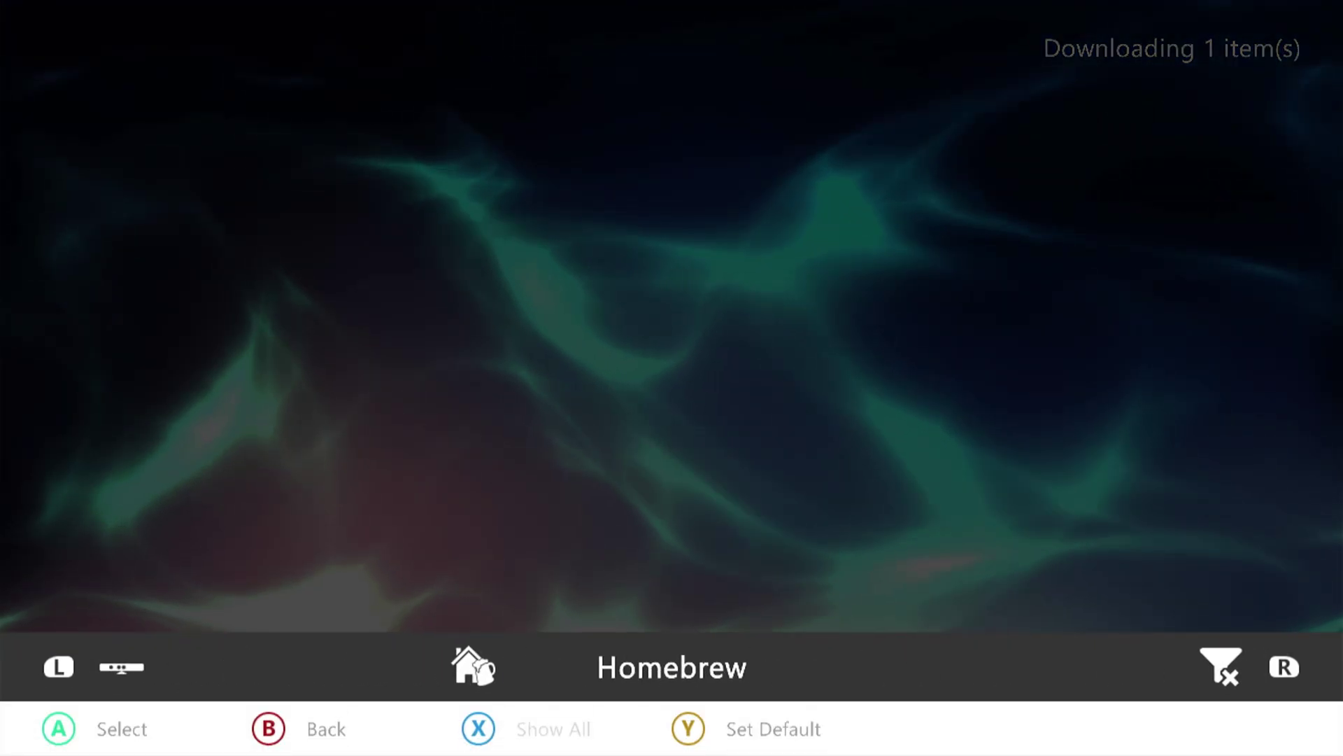
key("Right")
key("Right")
key("Right")
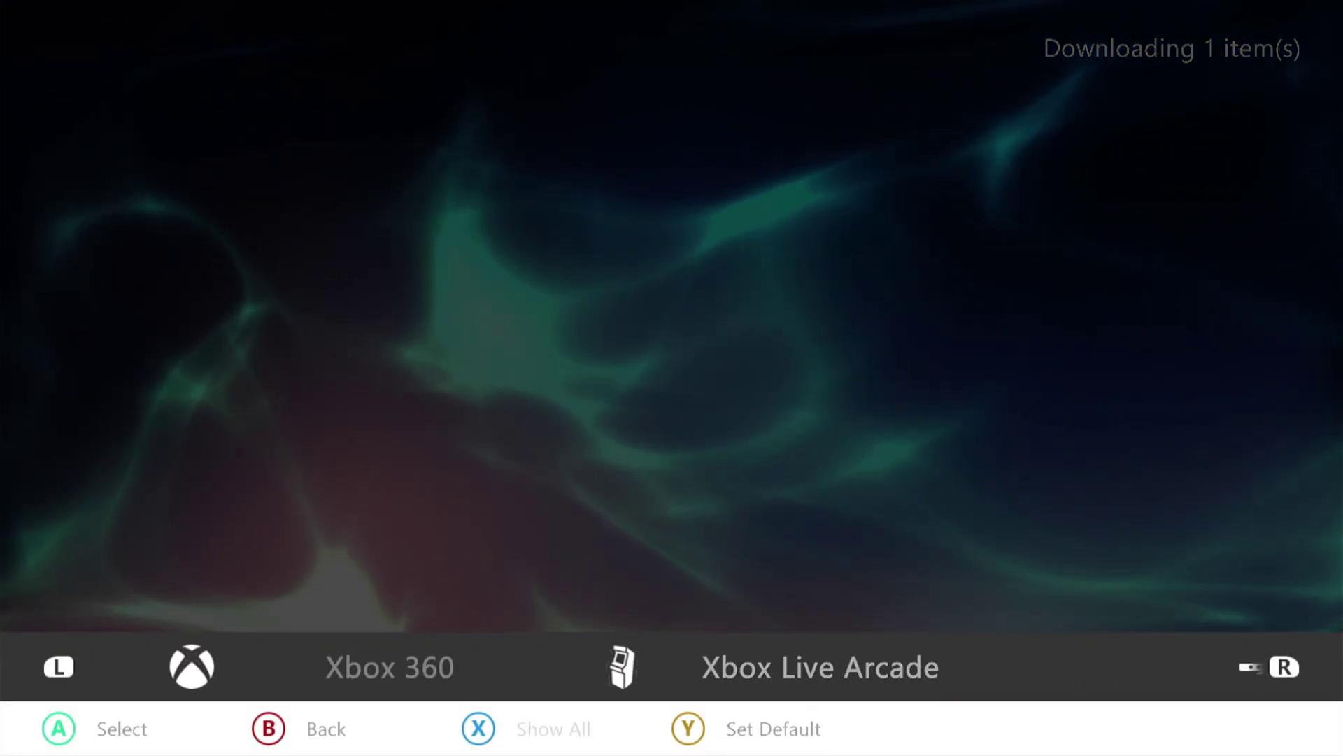
key("Left")
key("Left")
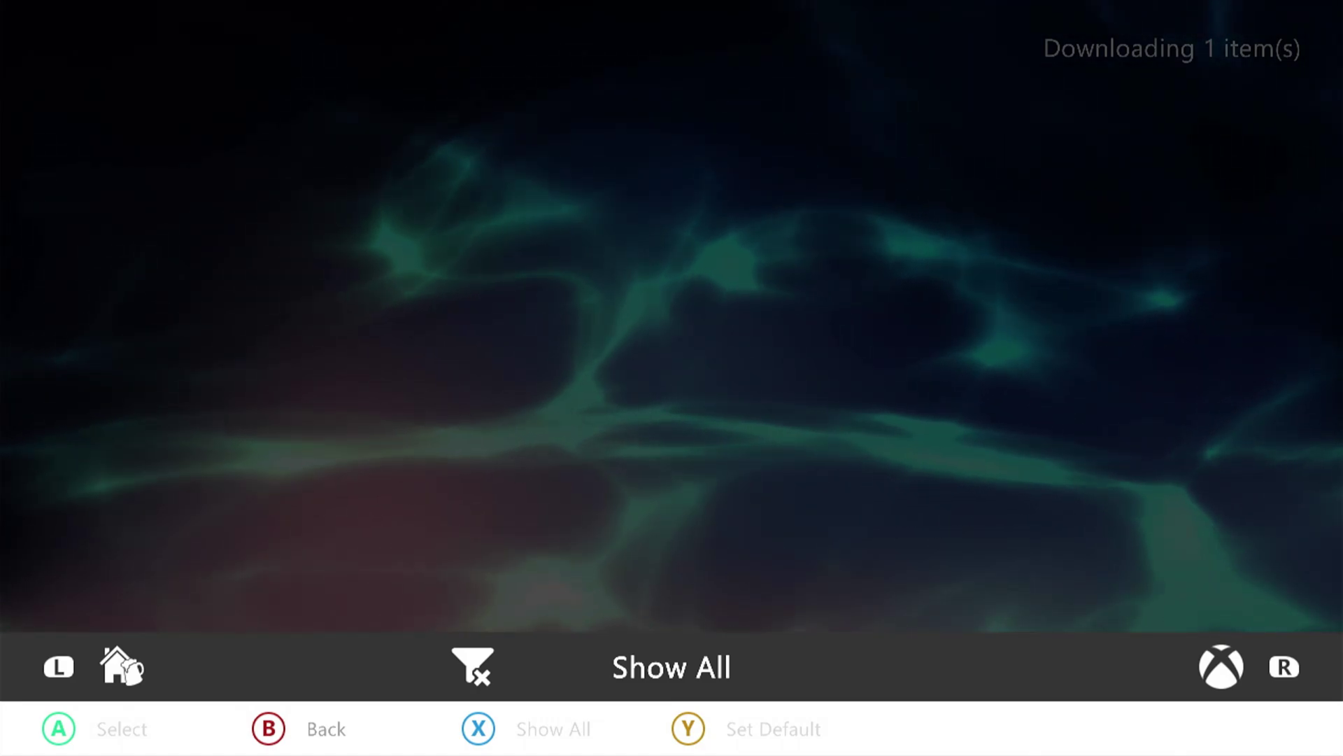
key("r")
key("r")
key("r")
key("r")
key("r")
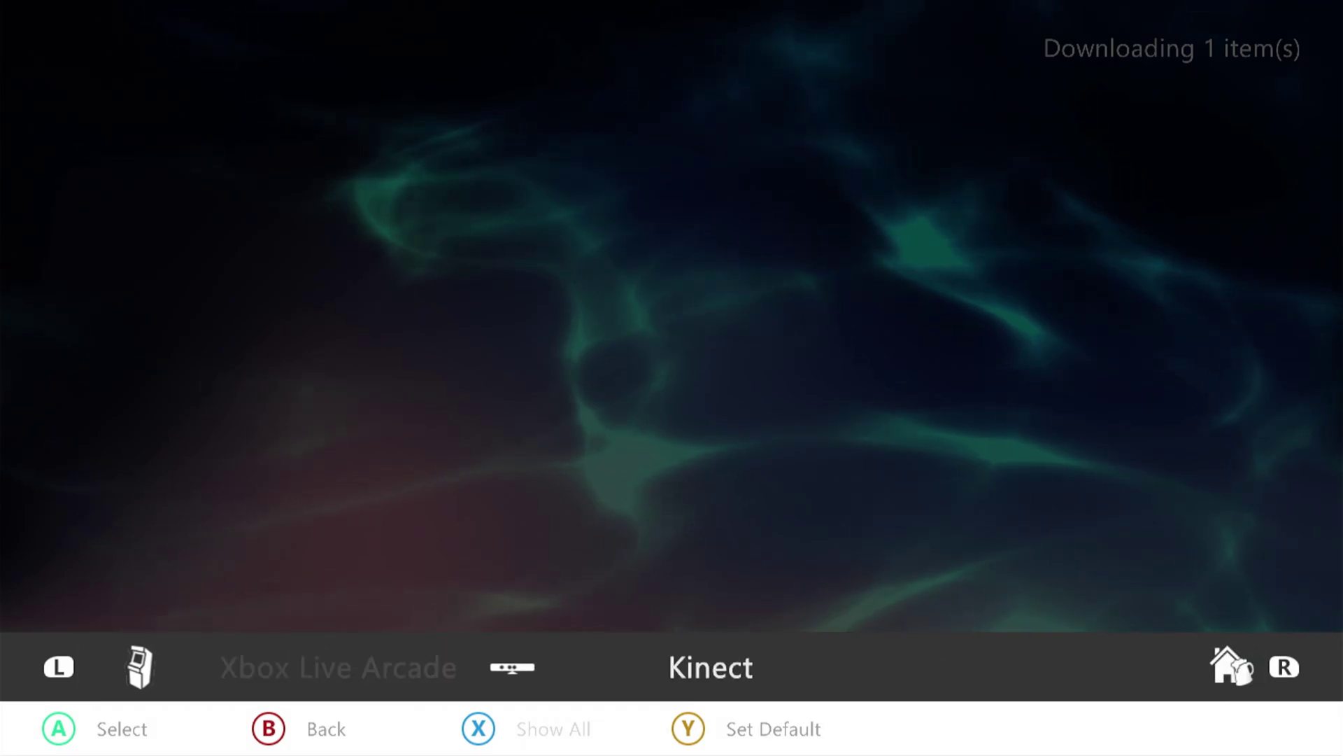
key("Home")
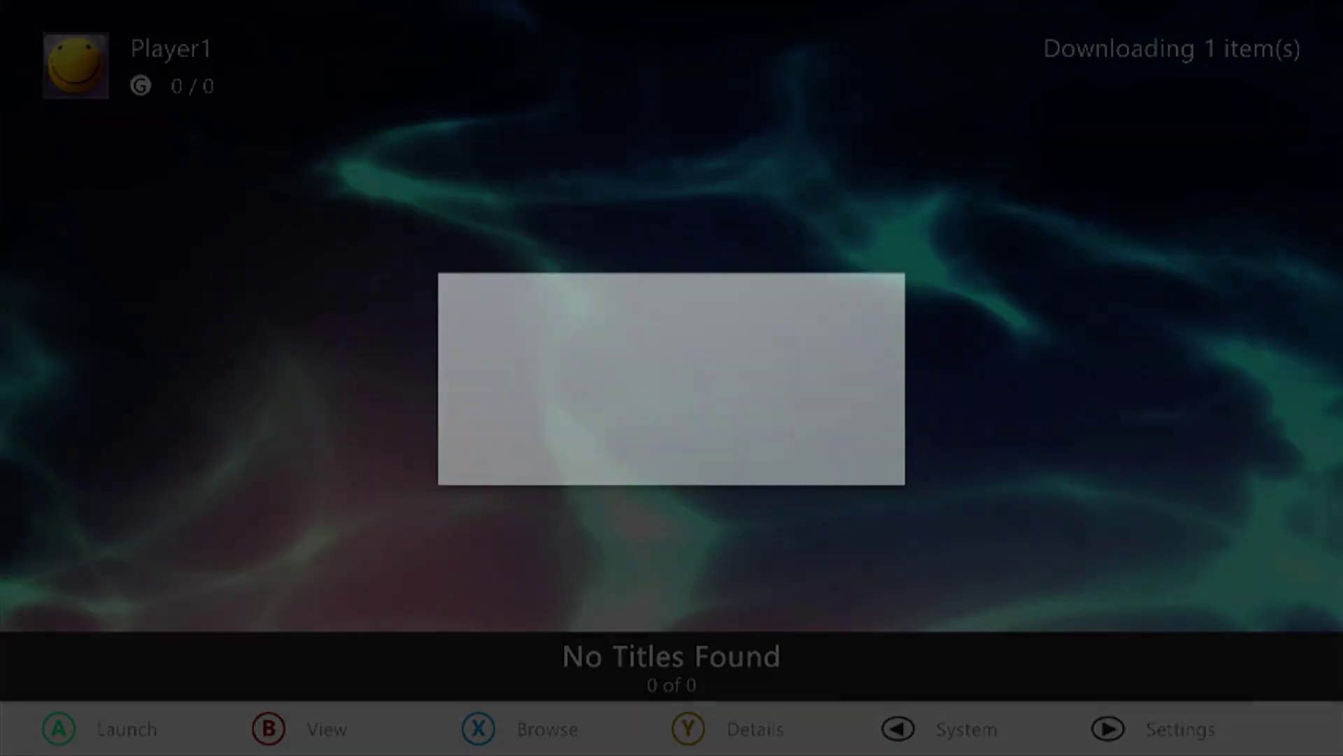
Step: Exit Aurora to Xbox Home, then browse the dashboard tabs and settle on games
key("Up")
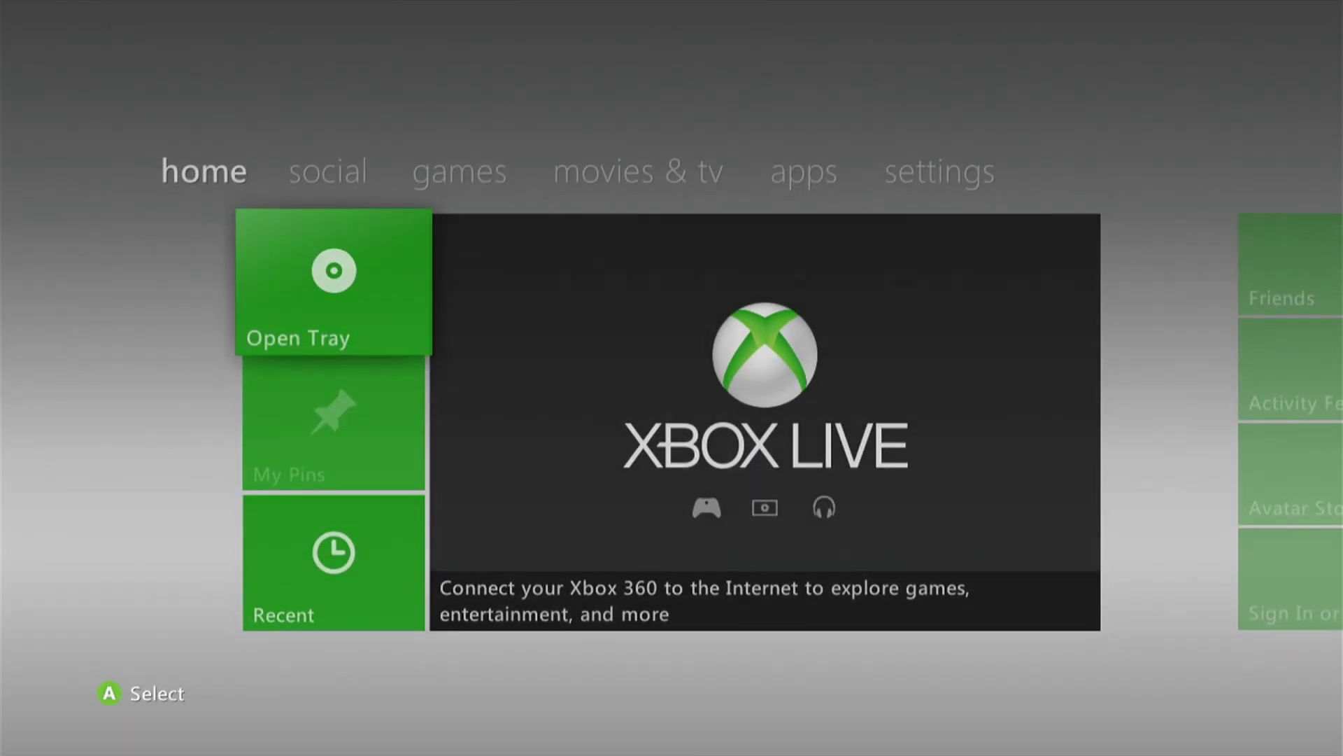
key("Right")
key("Right")
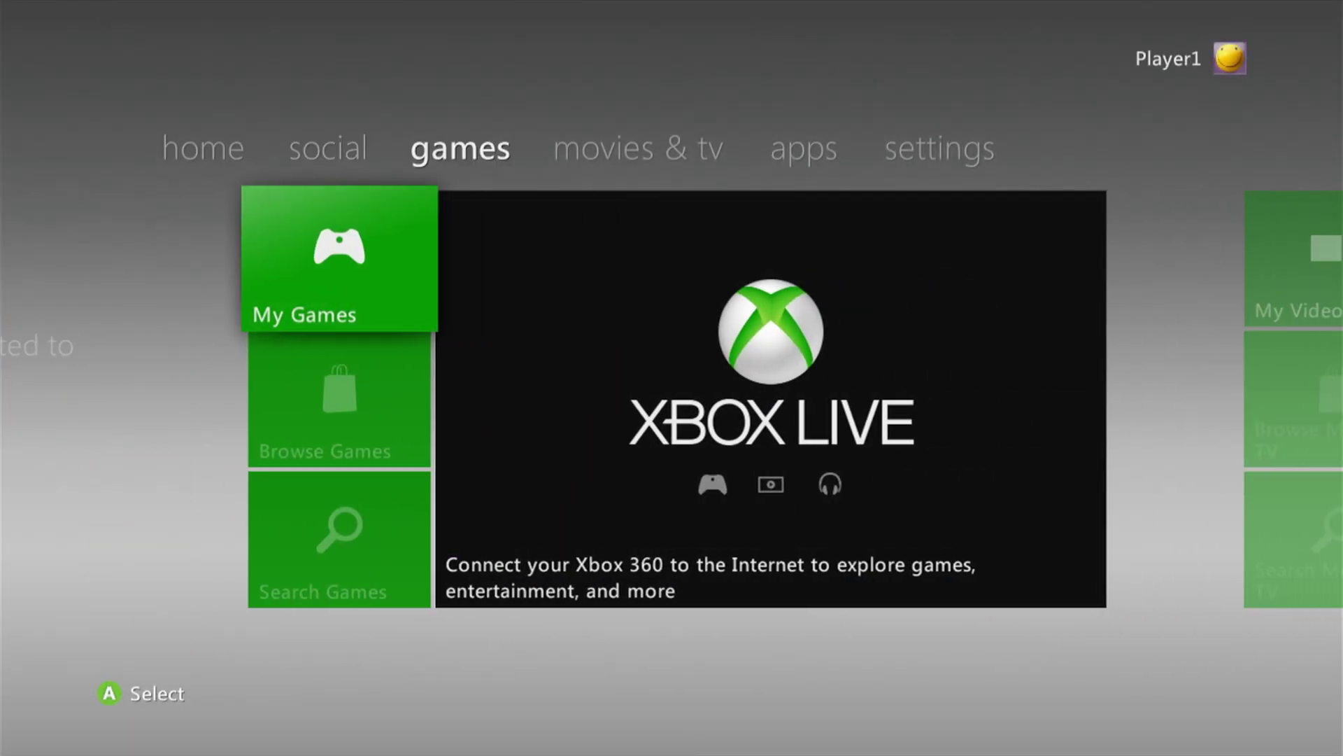
key("Left")
key("Left")
key("Right")
key("Right")
key("Left")
key("Left")
key("Right")
key("Right")
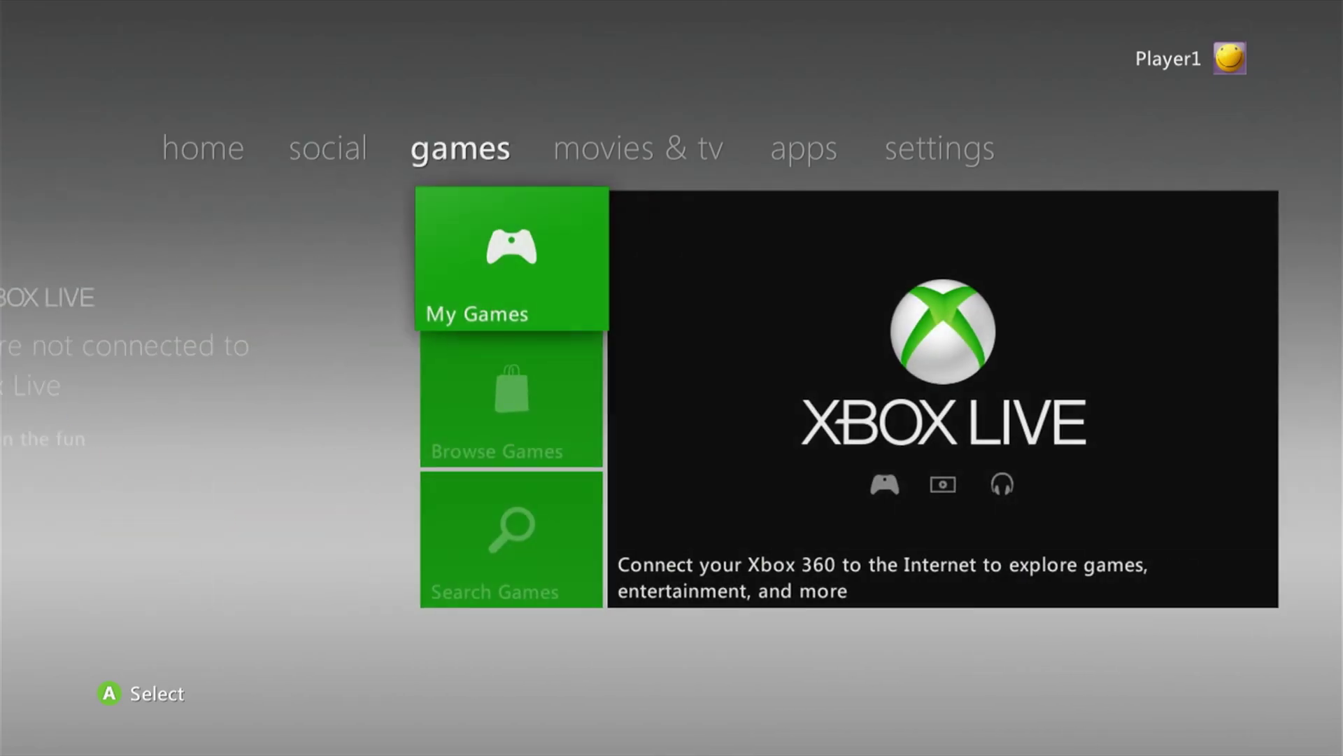
key("Right")
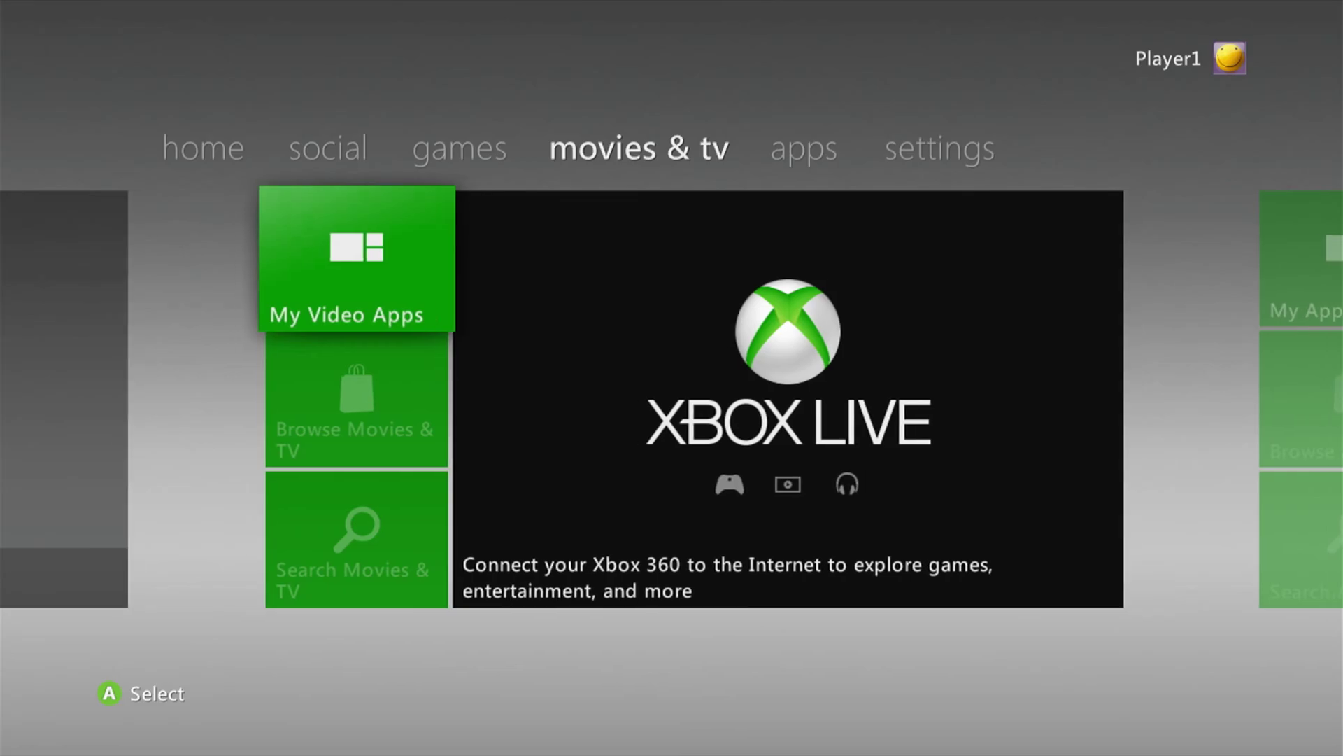
key("Left")
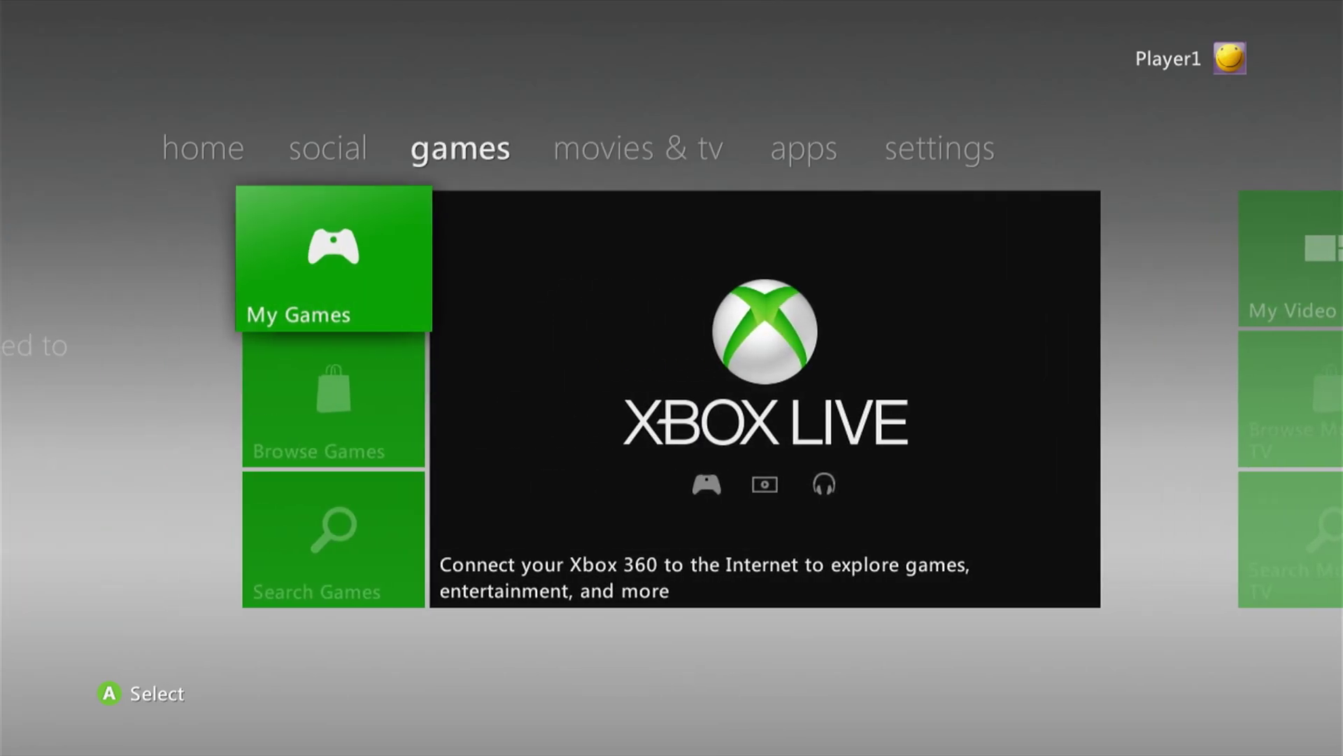